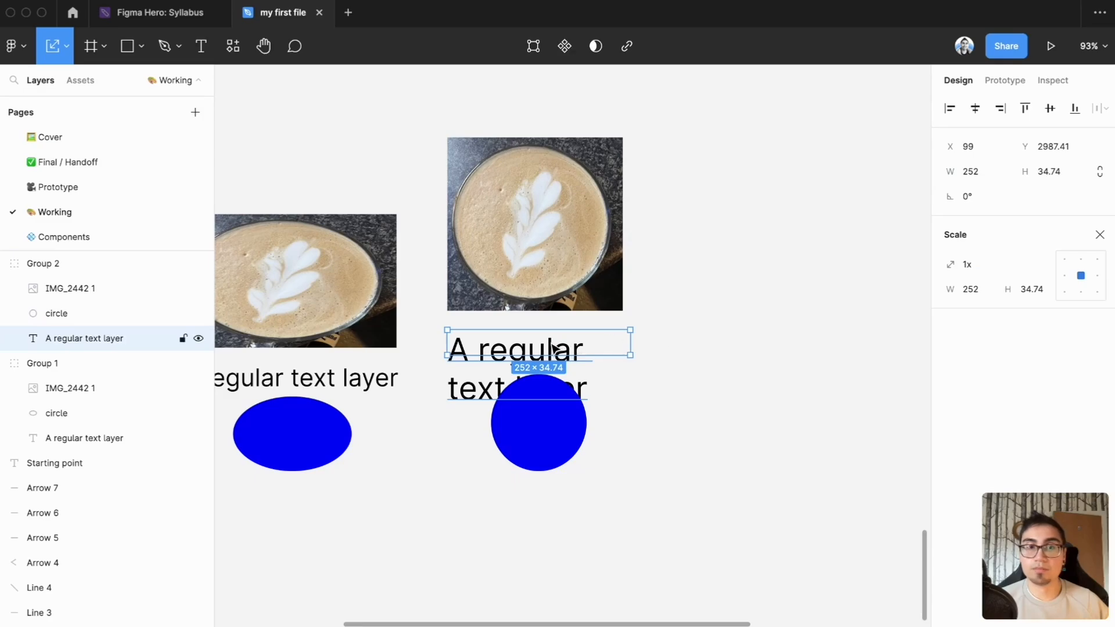
# Try a font size of 16 on the text layer in Group 2 and change it to 24
pyautogui.click(806, 401)
pyautogui.click(774, 389)
pyautogui.doubleClick(568, 352)
pyautogui.doubleClick(568, 350)
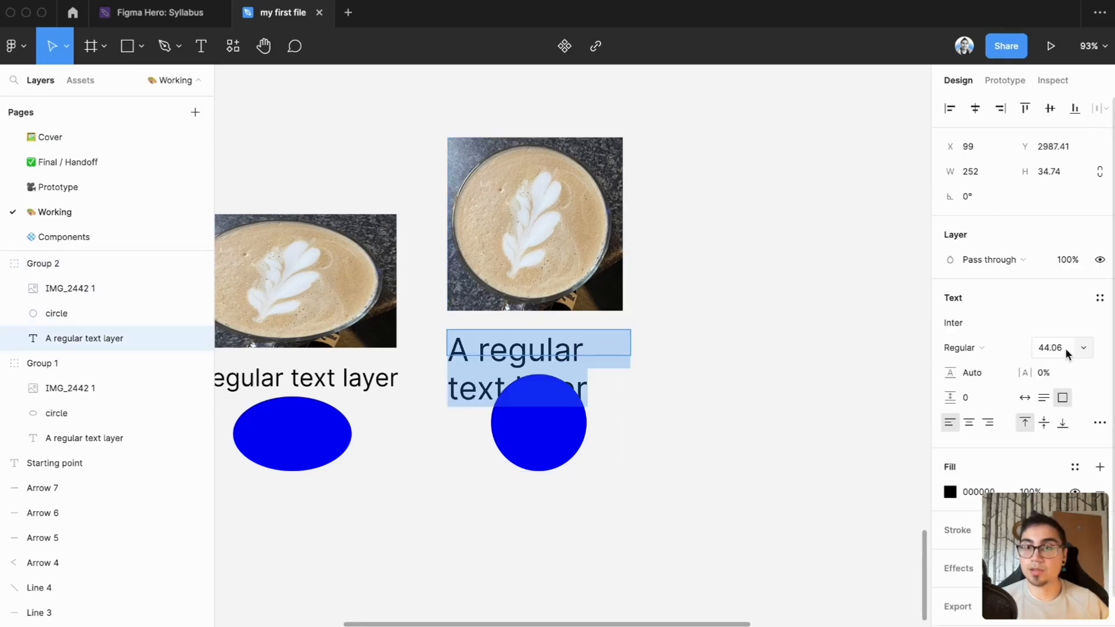
pyautogui.write('16')
pyautogui.press('Return')
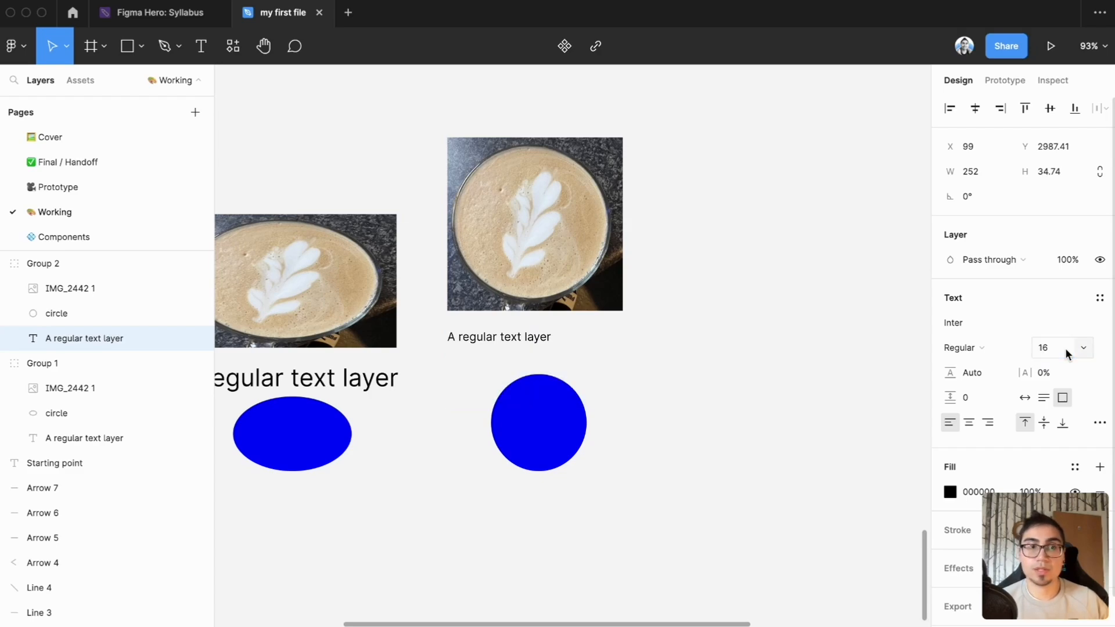
pyautogui.click(1065, 347)
pyautogui.write('24')
pyautogui.press('Return')
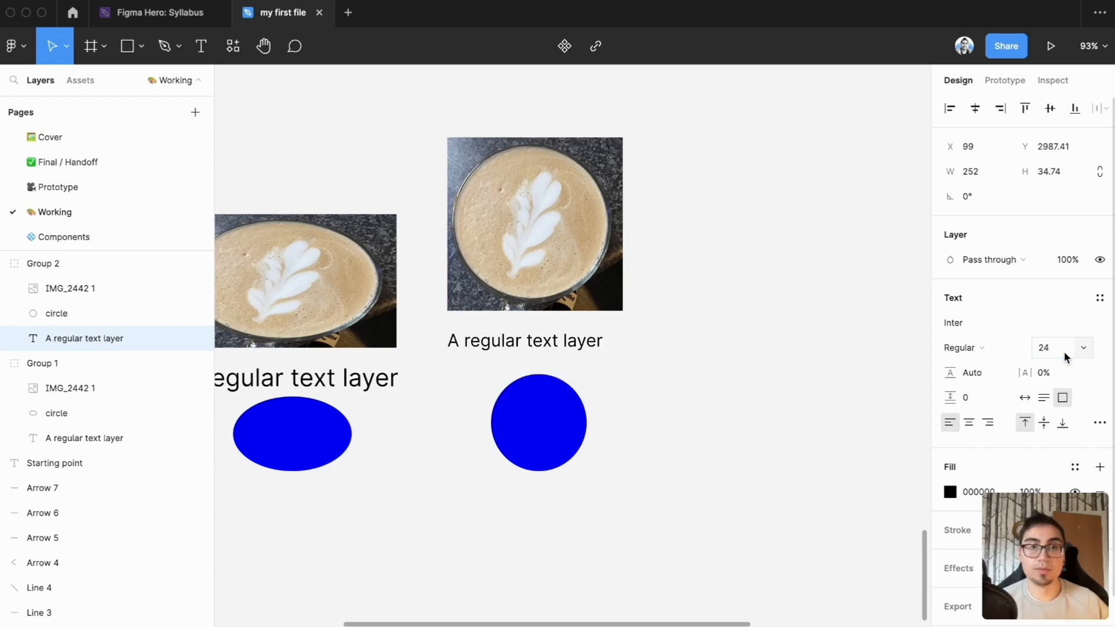
# Duplicate Group 2's photo, text and circle into the empty space beside the originals, and wrap the copies in a frame
pyautogui.click(597, 285)
pyautogui.doubleClick(590, 276)
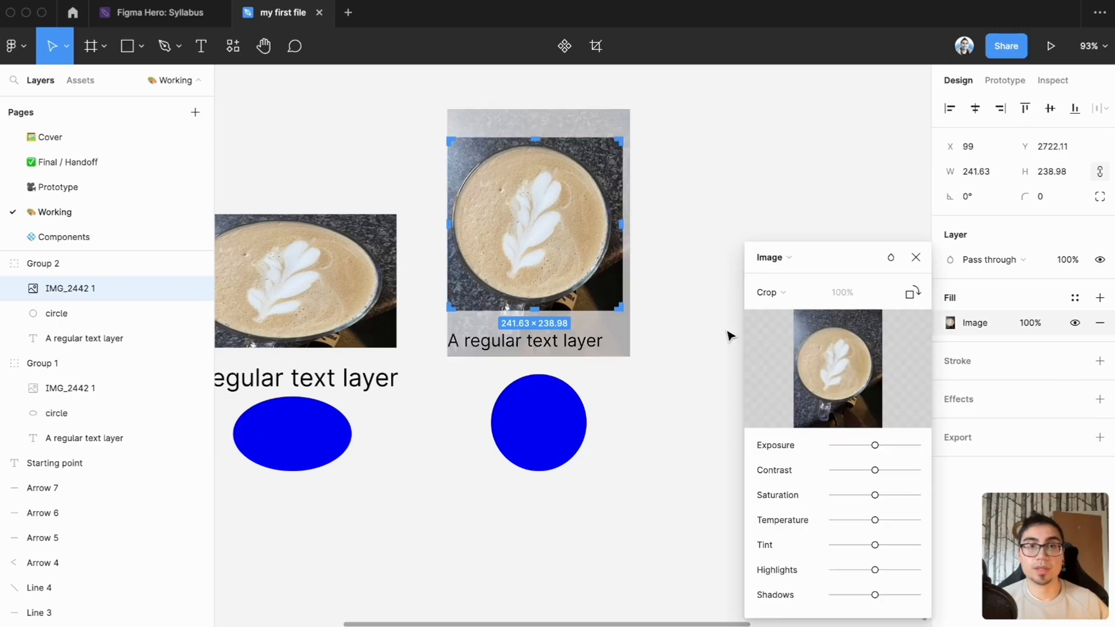
pyautogui.click(728, 332)
pyautogui.click(649, 357)
pyautogui.doubleClick(585, 292)
pyautogui.keyDown('shift'); pyautogui.click(587, 345); pyautogui.keyUp('shift')
pyautogui.keyDown('shift'); pyautogui.click(563, 399); pyautogui.keyUp('shift')
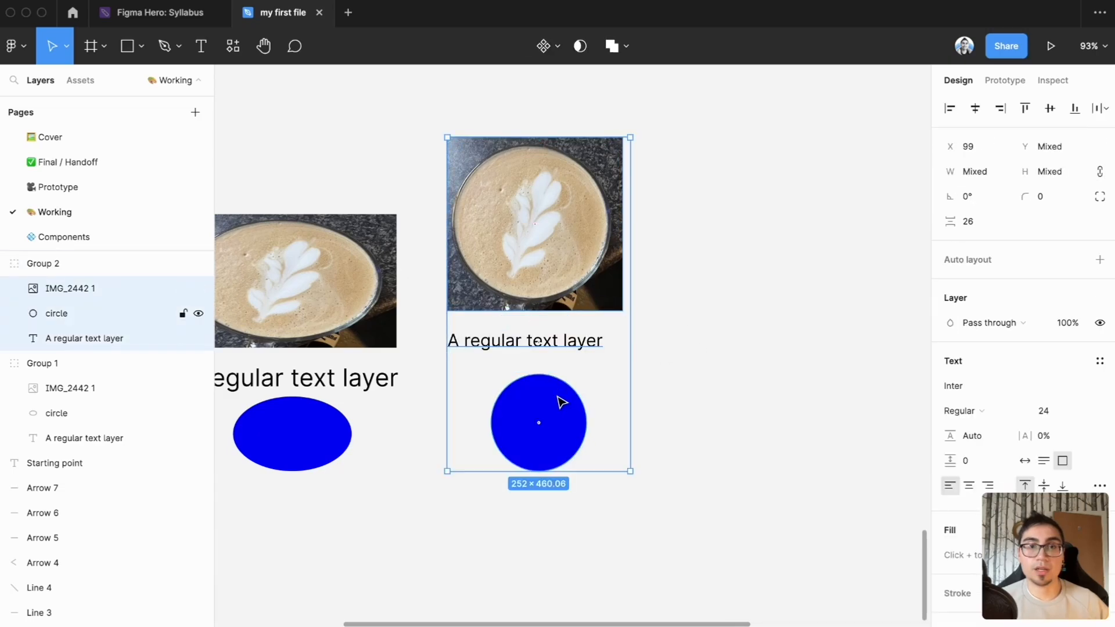
pyautogui.moveTo(526, 292); pyautogui.dragTo(831, 312)
pyautogui.hscroll(5, 831, 312)
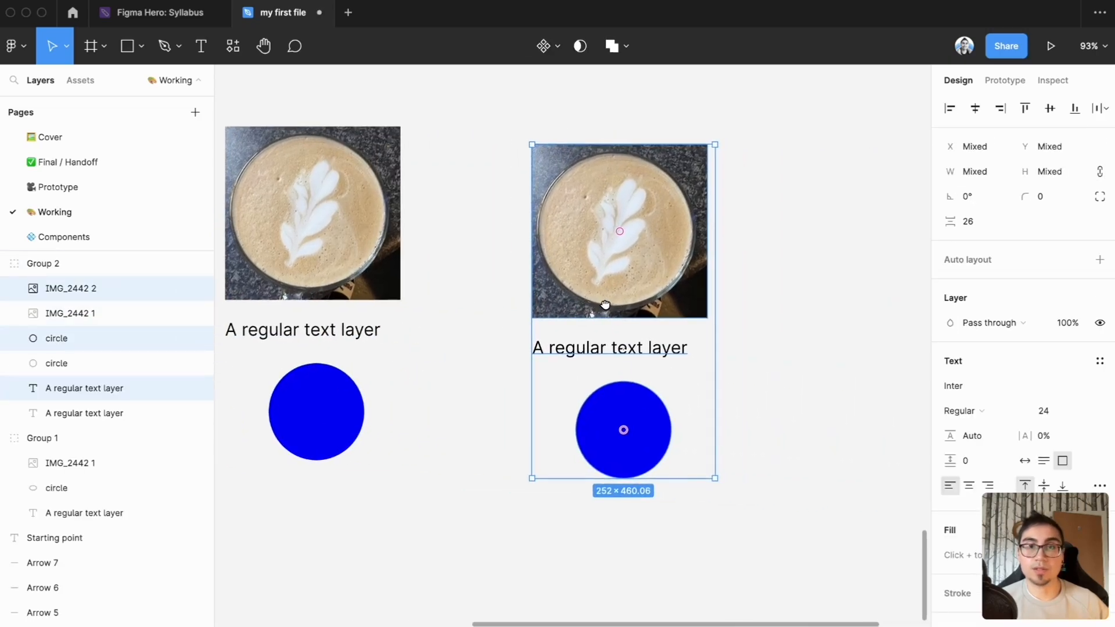
pyautogui.rightClick(651, 152)
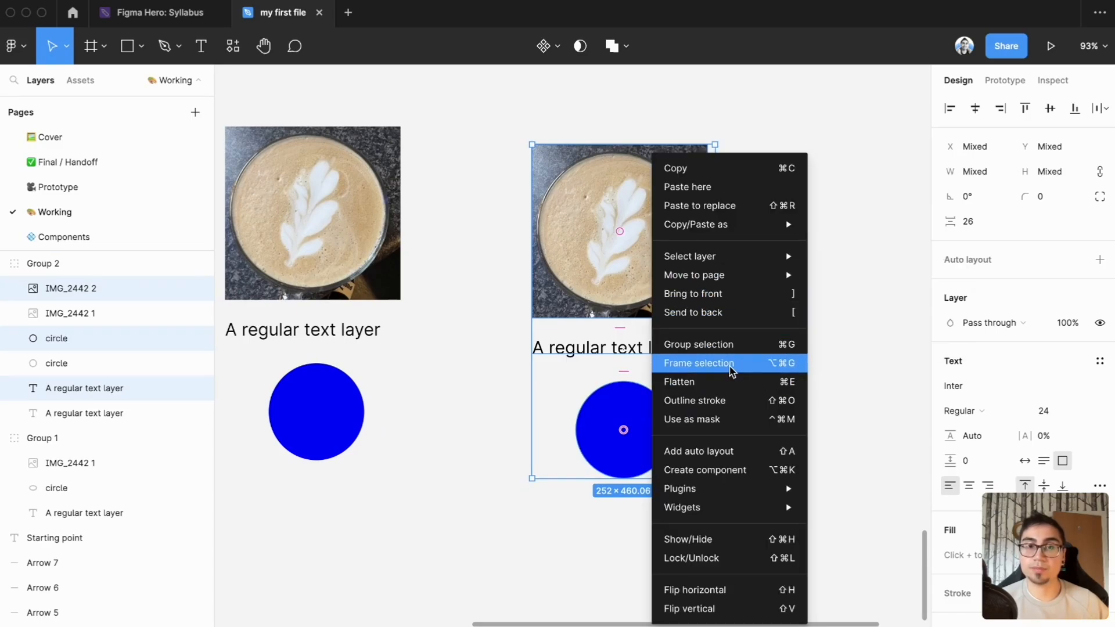
pyautogui.click(731, 373)
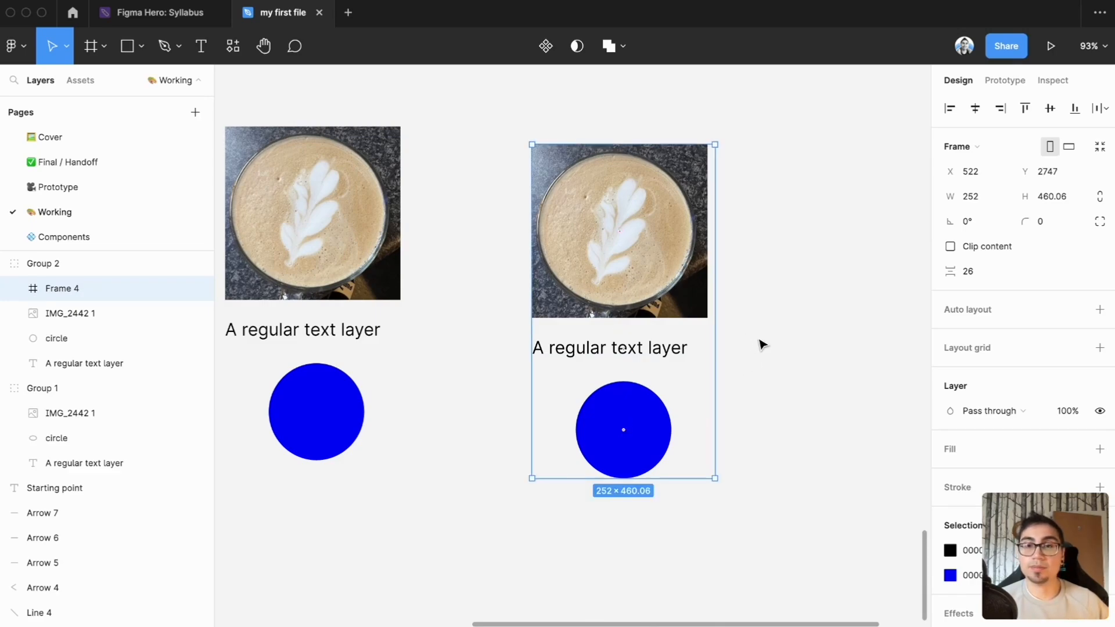
# Try enlarging the new frame to about 331 × 512 from its right and bottom edges, and undo both changes
pyautogui.hscroll(2, 762, 345)
pyautogui.scroll(-1, 762, 345)
pyautogui.moveTo(692, 372); pyautogui.dragTo(737, 396)
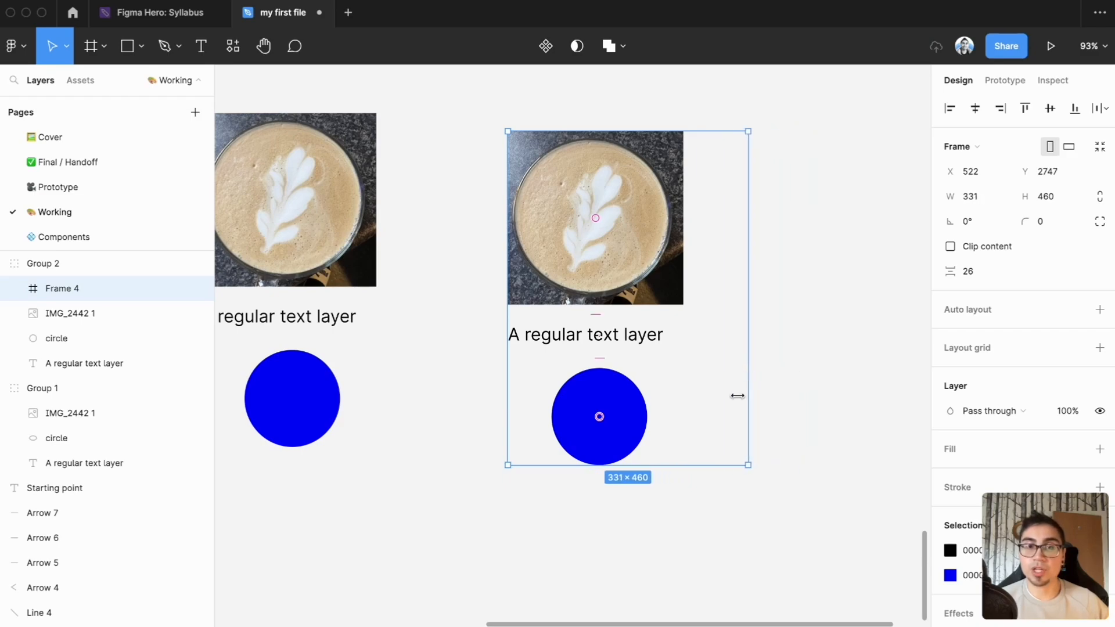
pyautogui.moveTo(709, 464); pyautogui.dragTo(714, 501)
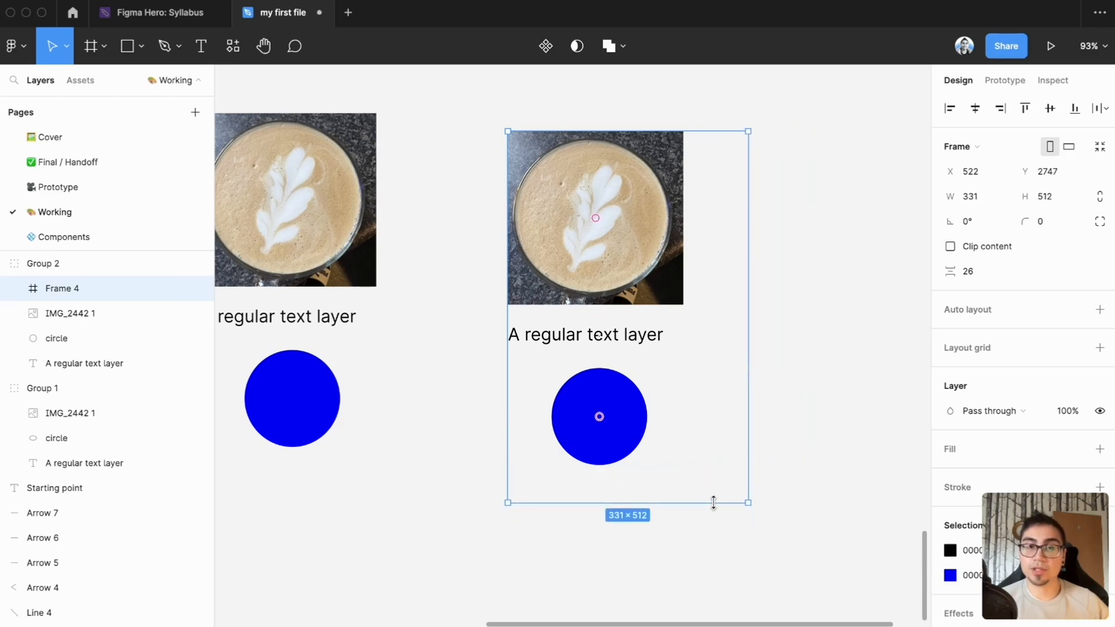
pyautogui.hotkey('ctrl', 'z')
# Try stretching the frame outward from its left edge and upward to about 501 high, undoing each change
pyautogui.hotkey('ctrl', 'z')
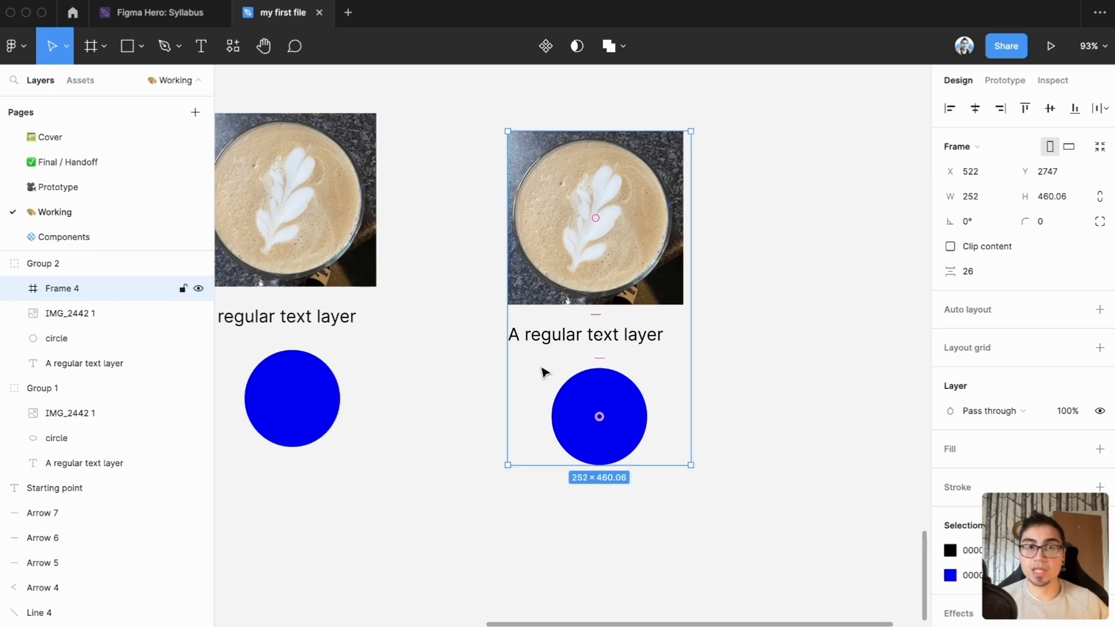
pyautogui.moveTo(504, 373); pyautogui.dragTo(463, 368)
pyautogui.hotkey('ctrl', 'z')
pyautogui.moveTo(655, 132); pyautogui.dragTo(660, 101)
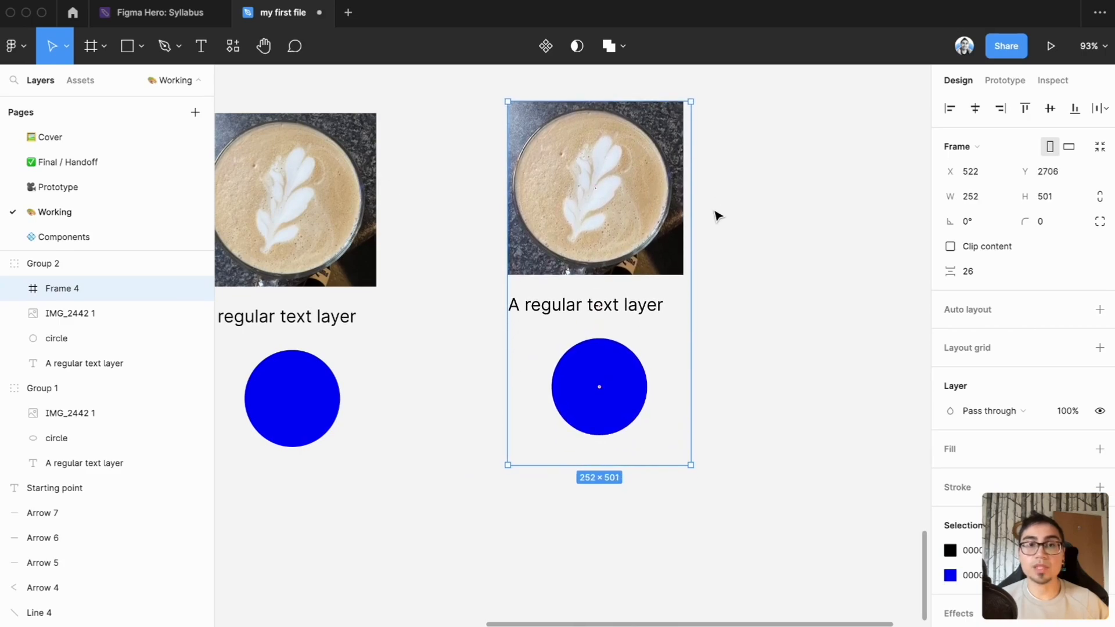
pyautogui.hotkey('ctrl', 'z')
# Rename the new frame as Frames and move it out of Group 2 to the top level of the page
pyautogui.doubleClick(54, 290)
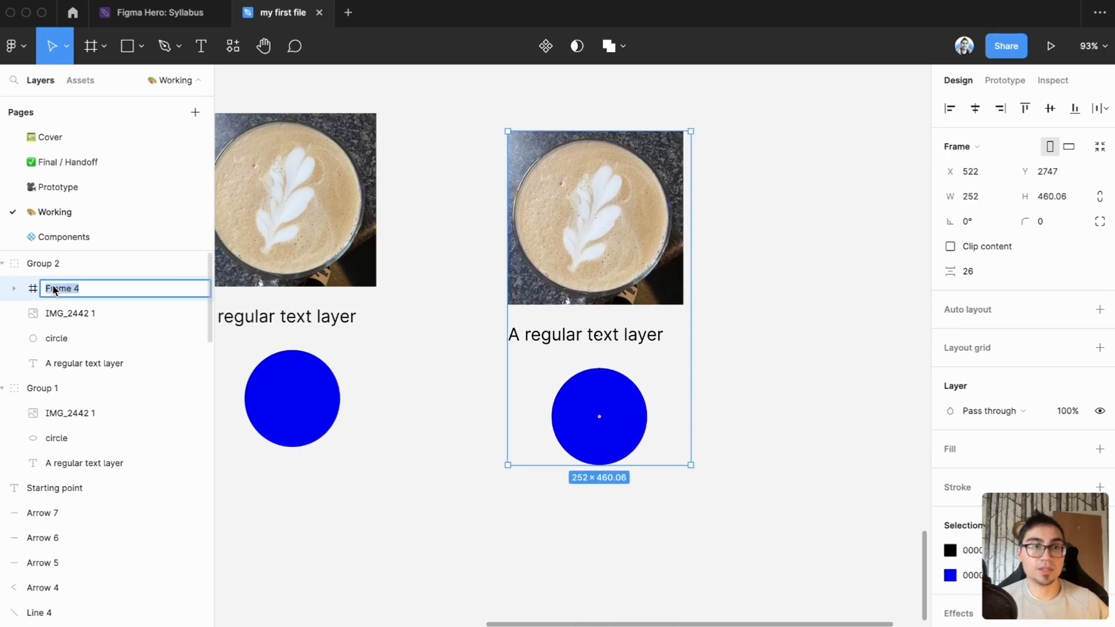
pyautogui.write('Frames')
pyautogui.press('Return')
pyautogui.moveTo(53, 290); pyautogui.dragTo(21, 277)
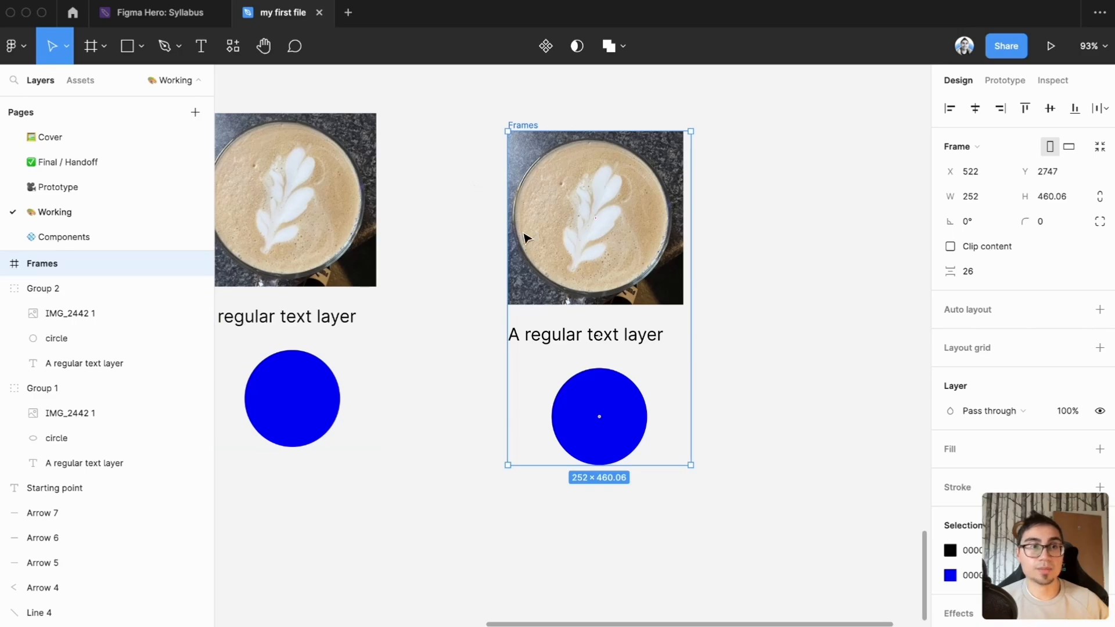
# Set the horizontal constraint of the circle inside the Frames frame to Center
pyautogui.doubleClick(576, 230)
pyautogui.click(499, 299)
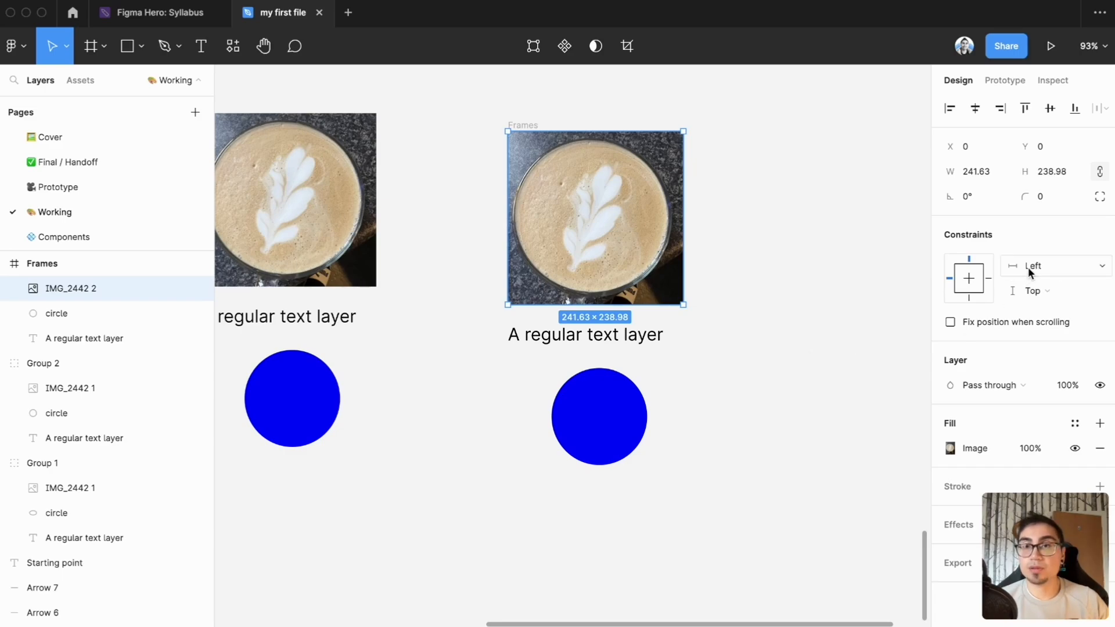
pyautogui.click(613, 400)
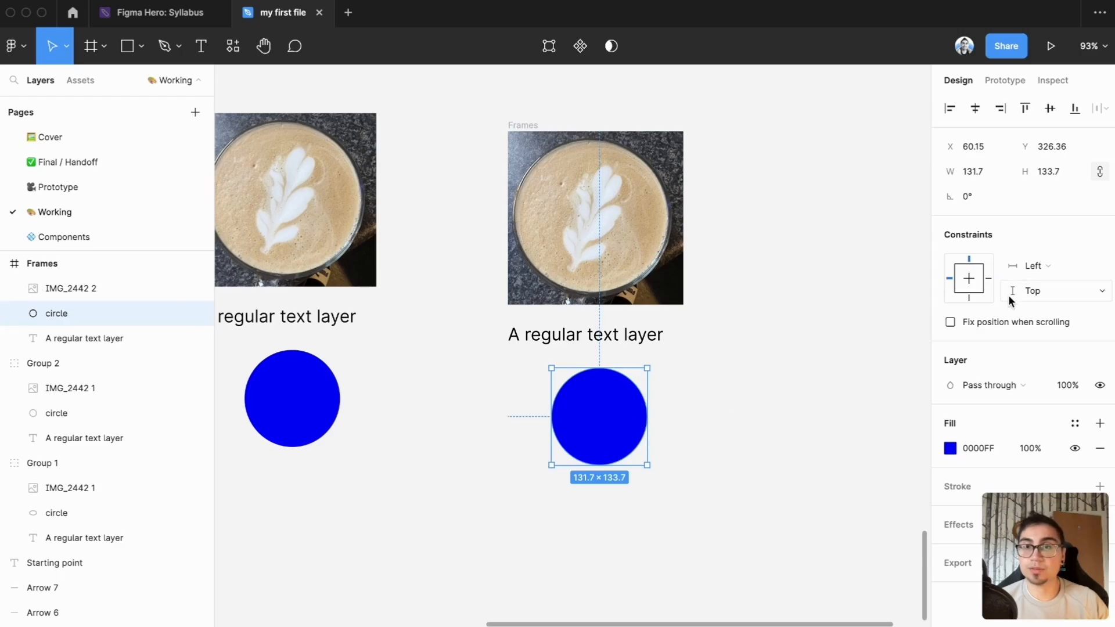
pyautogui.click(968, 278)
pyautogui.click(915, 337)
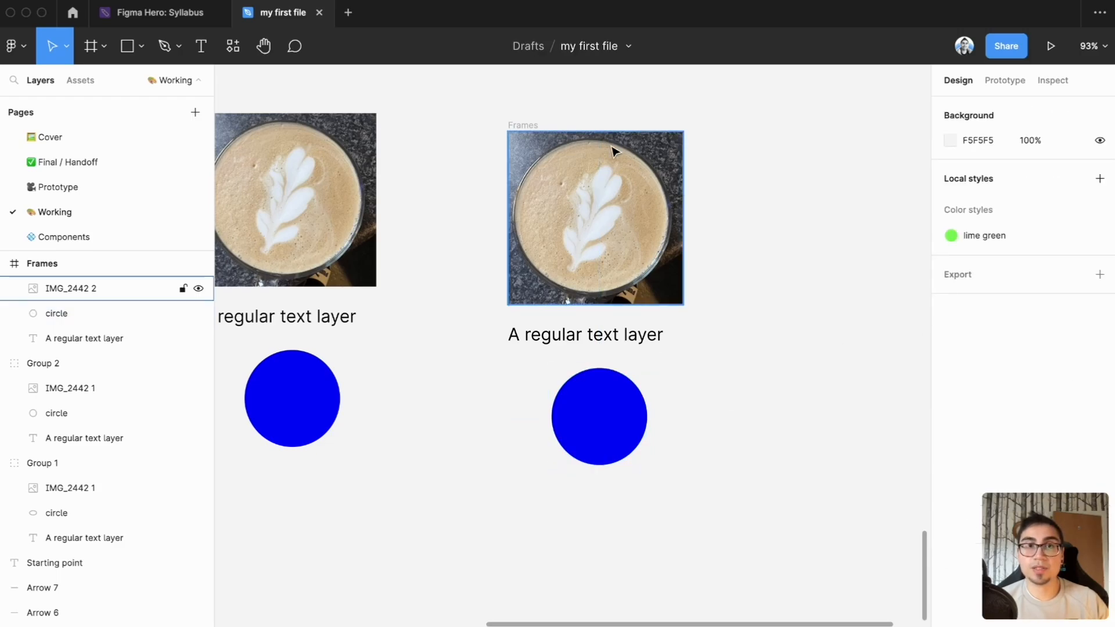
# Fill the Frames frame with the Green 3 color style
pyautogui.click(523, 125)
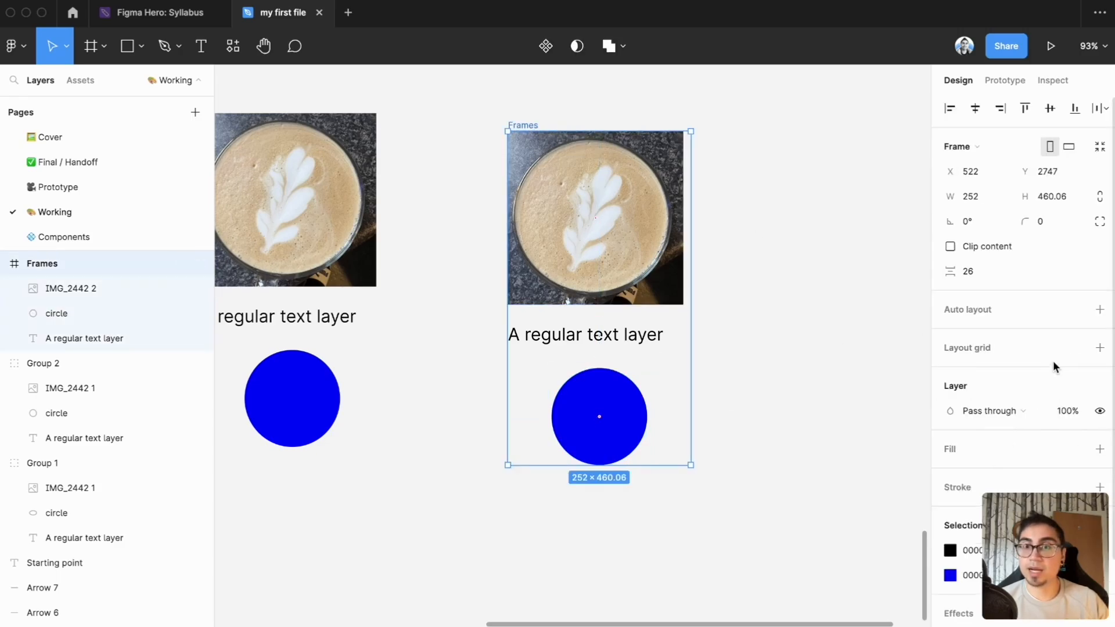
pyautogui.click(1074, 450)
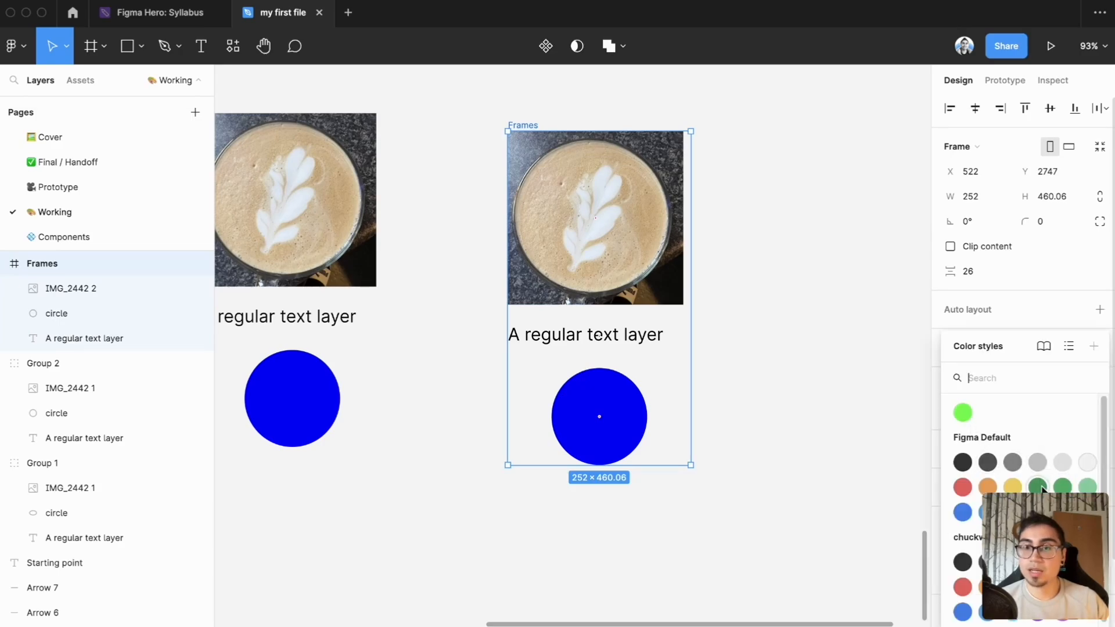
pyautogui.click(1088, 488)
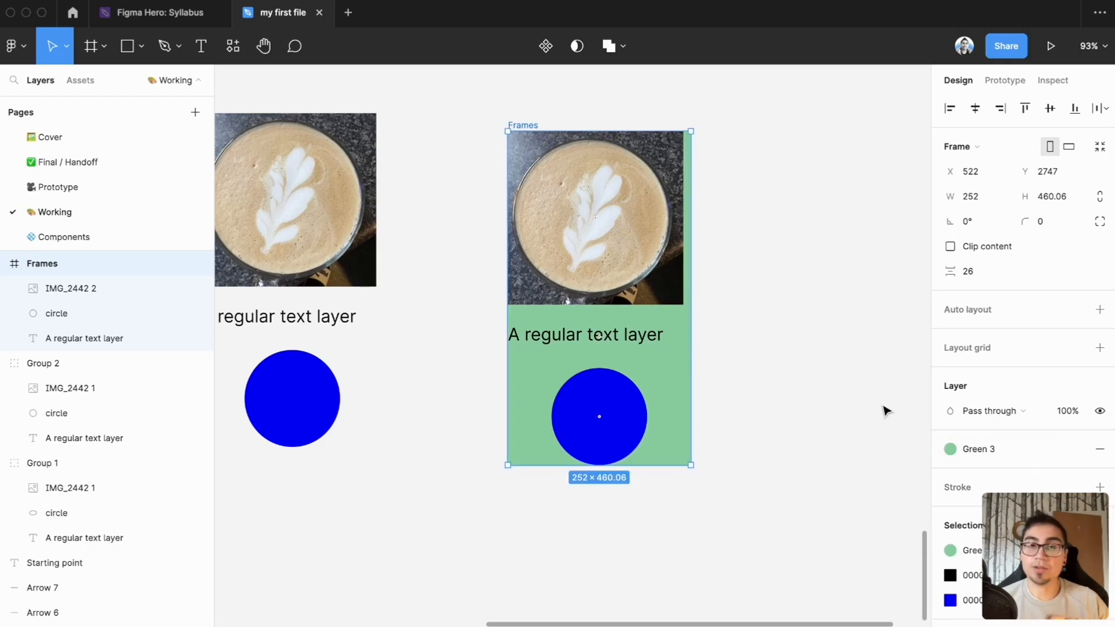
pyautogui.click(846, 403)
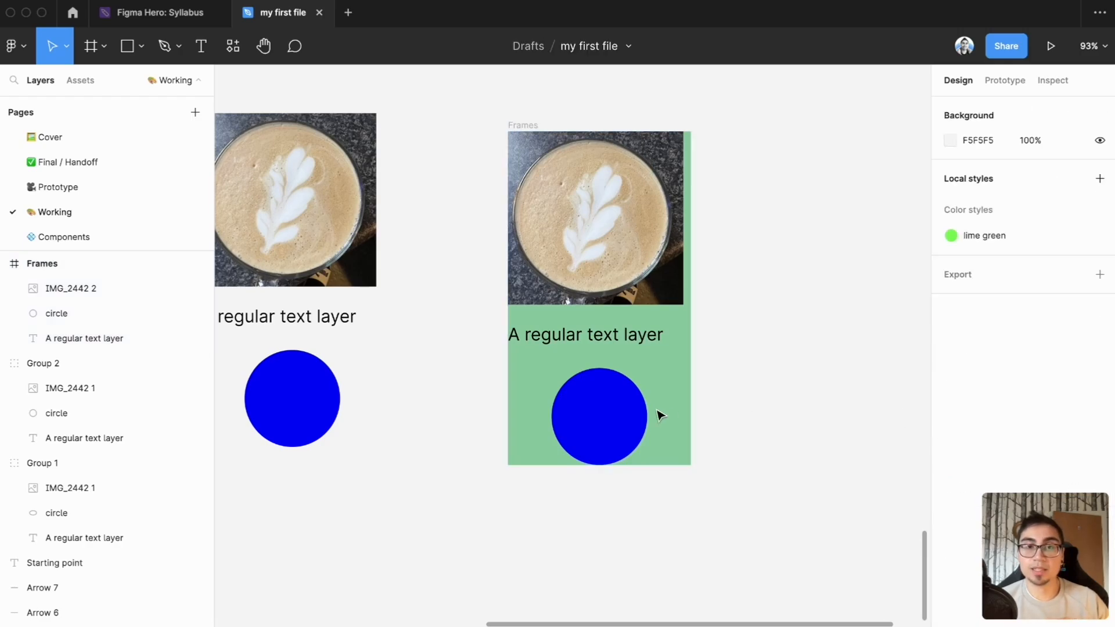
# Try widening the green frame to about 516, and bring it back to a width of 252
pyautogui.click(527, 125)
pyautogui.moveTo(691, 341); pyautogui.dragTo(883, 349)
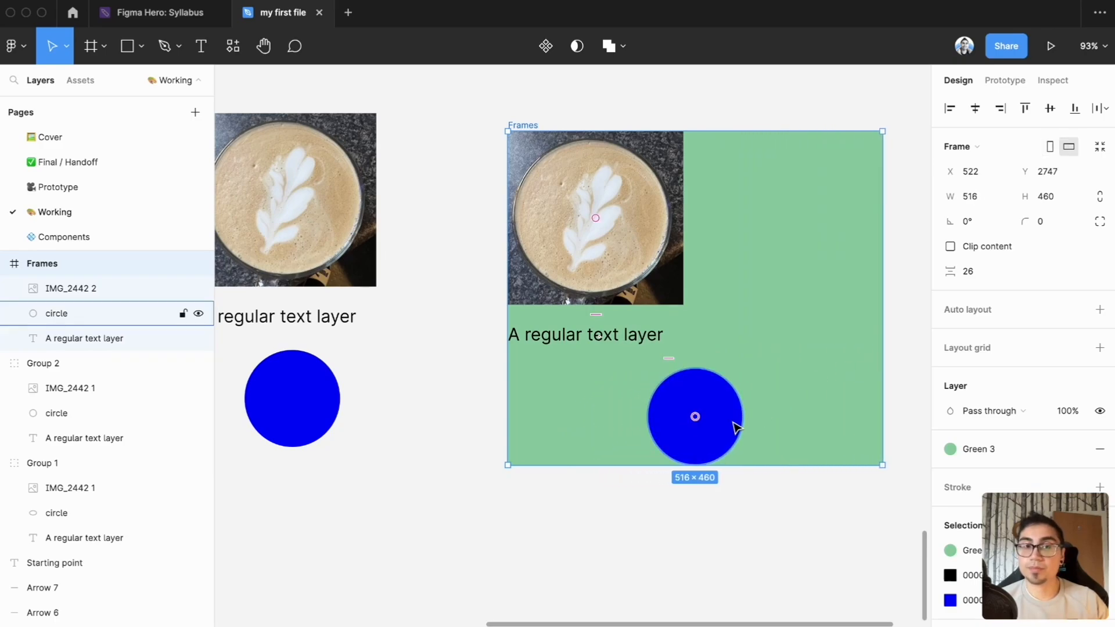
pyautogui.moveTo(883, 388); pyautogui.dragTo(694, 388)
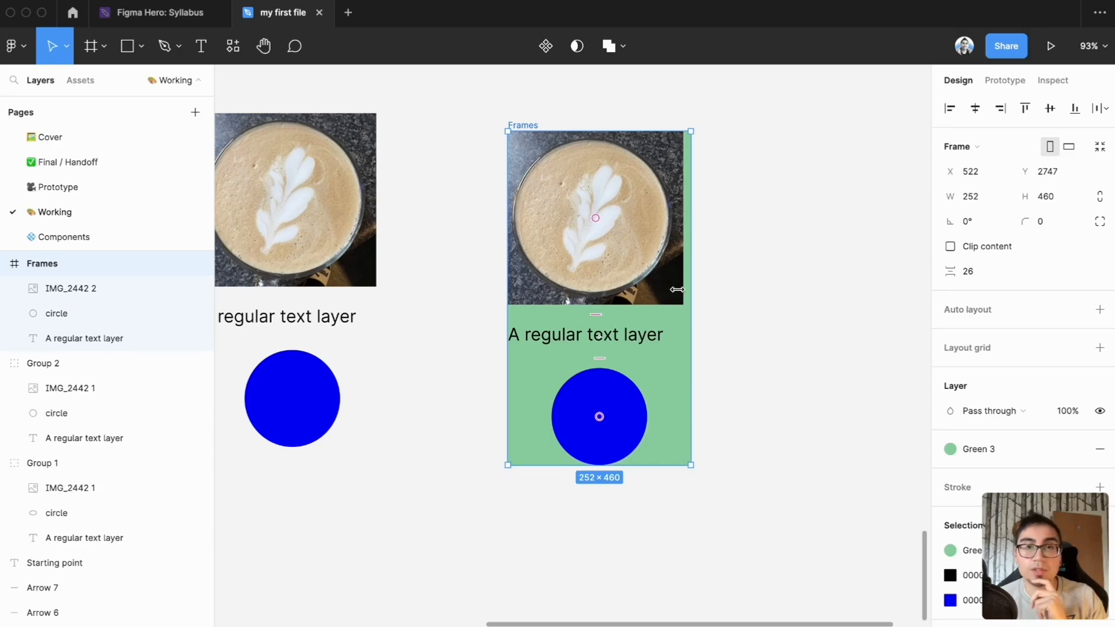
# Try the Left and right constraint on the photo in the green frame, and set its horizontal constraint to Scale
pyautogui.doubleClick(653, 288)
pyautogui.click(793, 219)
pyautogui.click(793, 220)
pyautogui.click(640, 263)
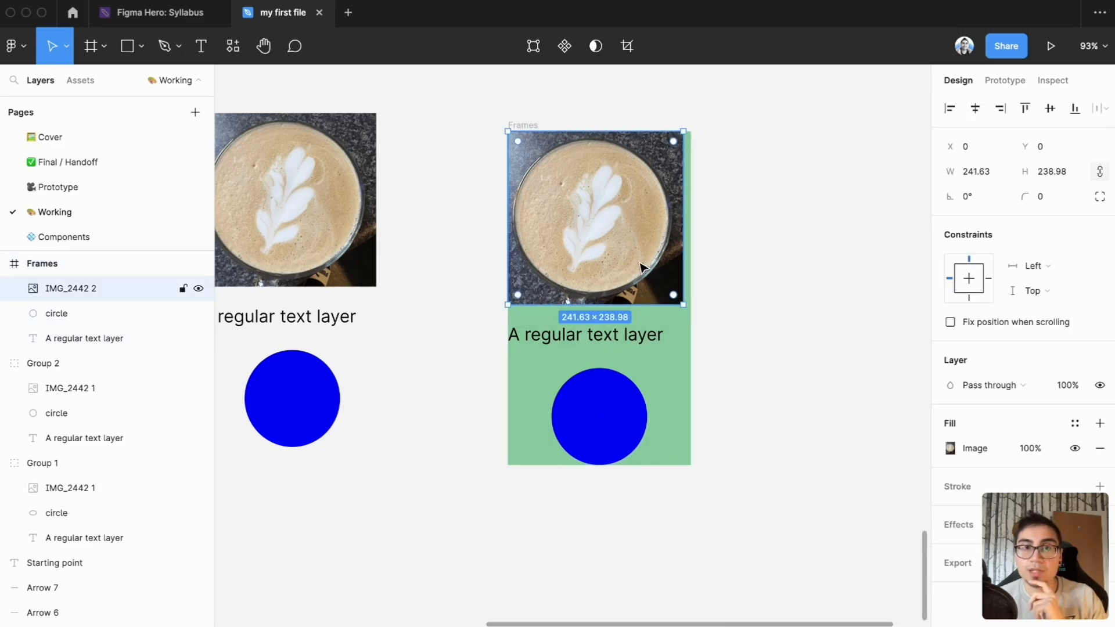
pyautogui.click(1057, 265)
pyautogui.click(1070, 304)
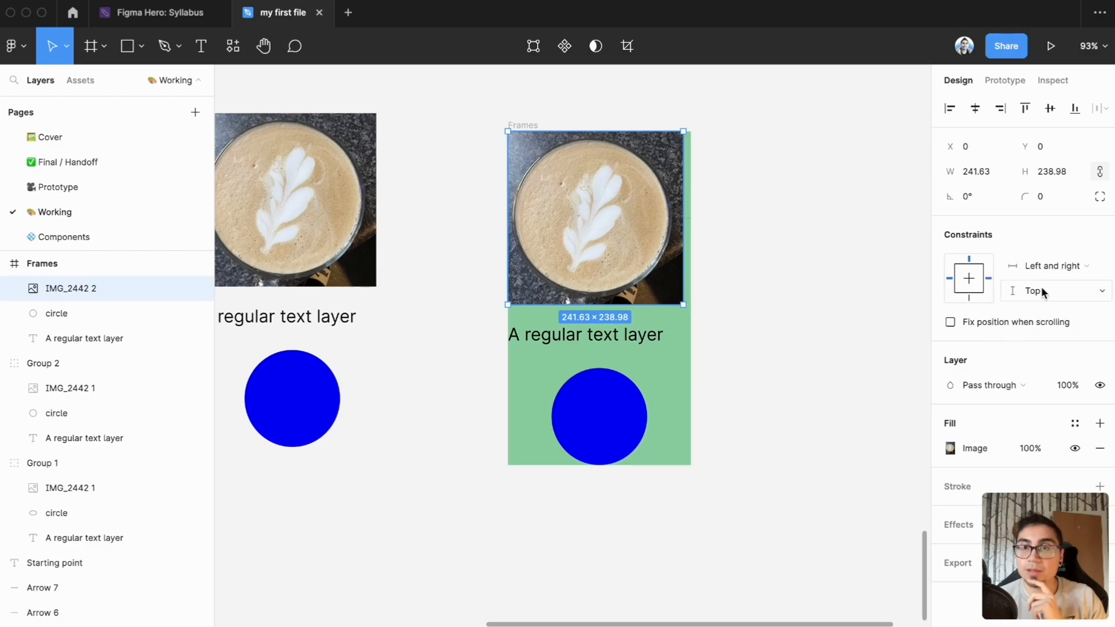
pyautogui.click(1053, 270)
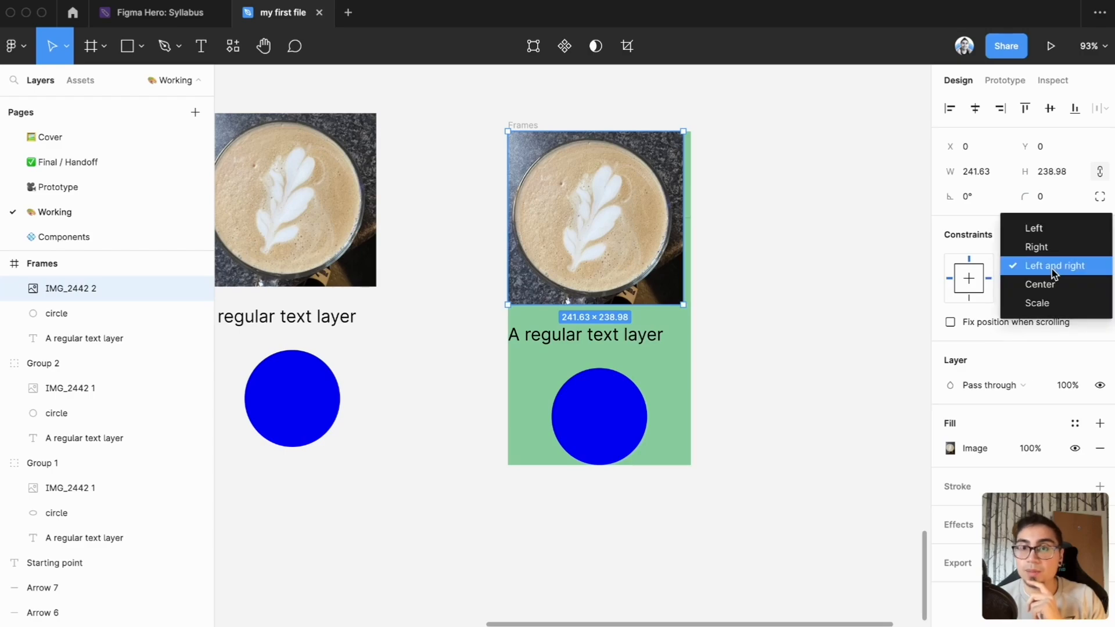
pyautogui.click(1057, 305)
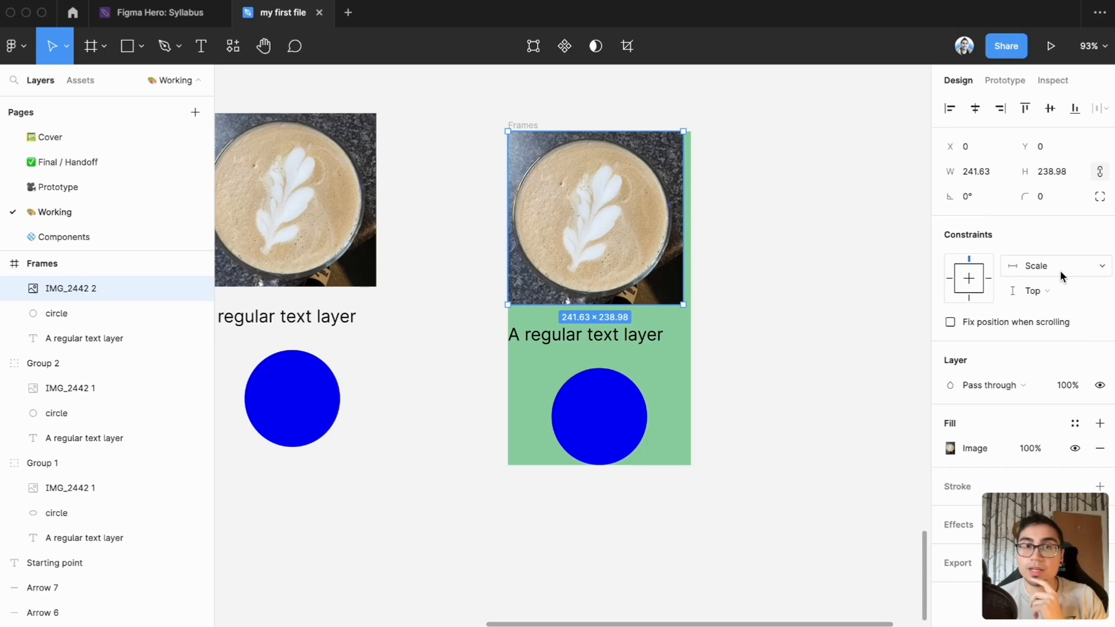
# Widen the green frame to about 463, and try extending its bottom edge before undoing that height change
pyautogui.moveTo(682, 225); pyautogui.dragTo(843, 234)
pyautogui.click(726, 234)
pyautogui.click(525, 125)
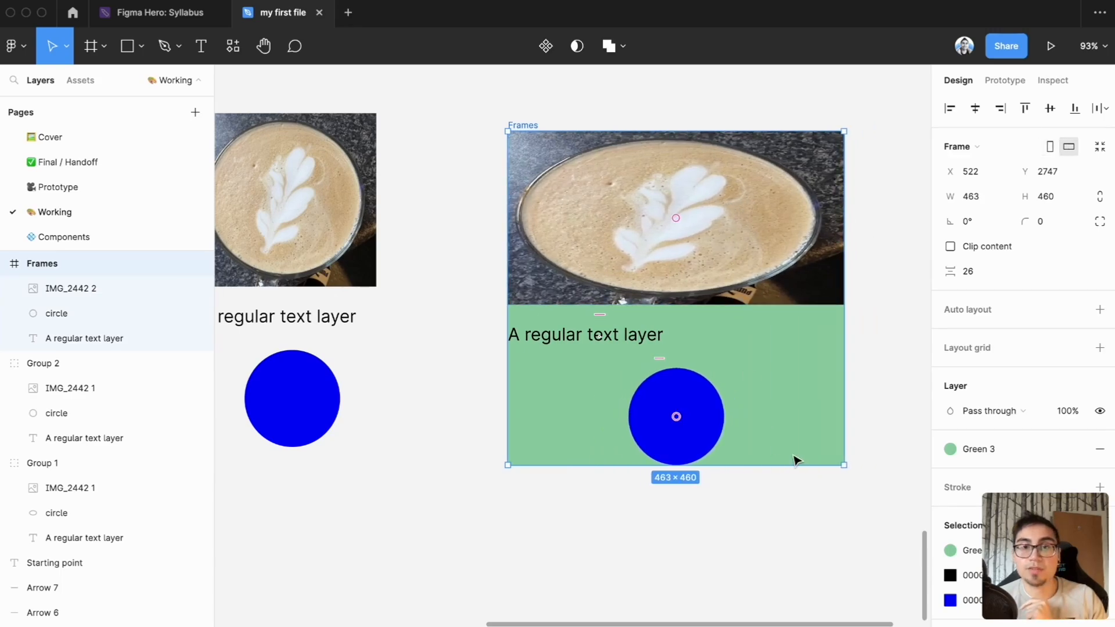
pyautogui.moveTo(789, 465); pyautogui.dragTo(799, 514)
pyautogui.press('super+z')
# Set the vertical constraint of the photo in the green frame to Center
pyautogui.doubleClick(729, 240)
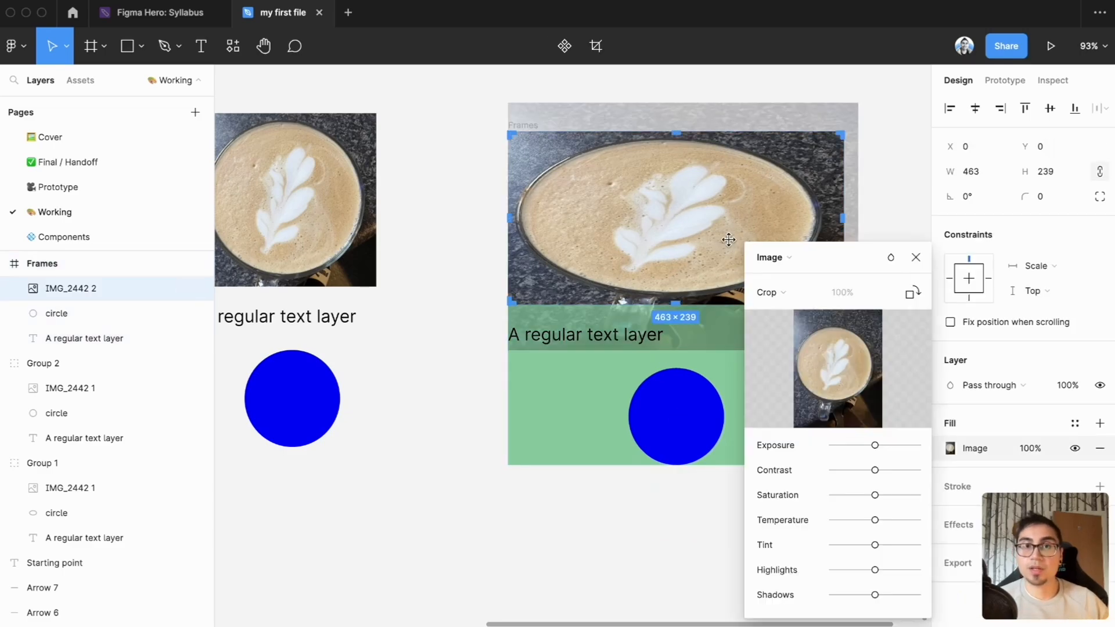
pyautogui.press('Escape')
pyautogui.click(1057, 289)
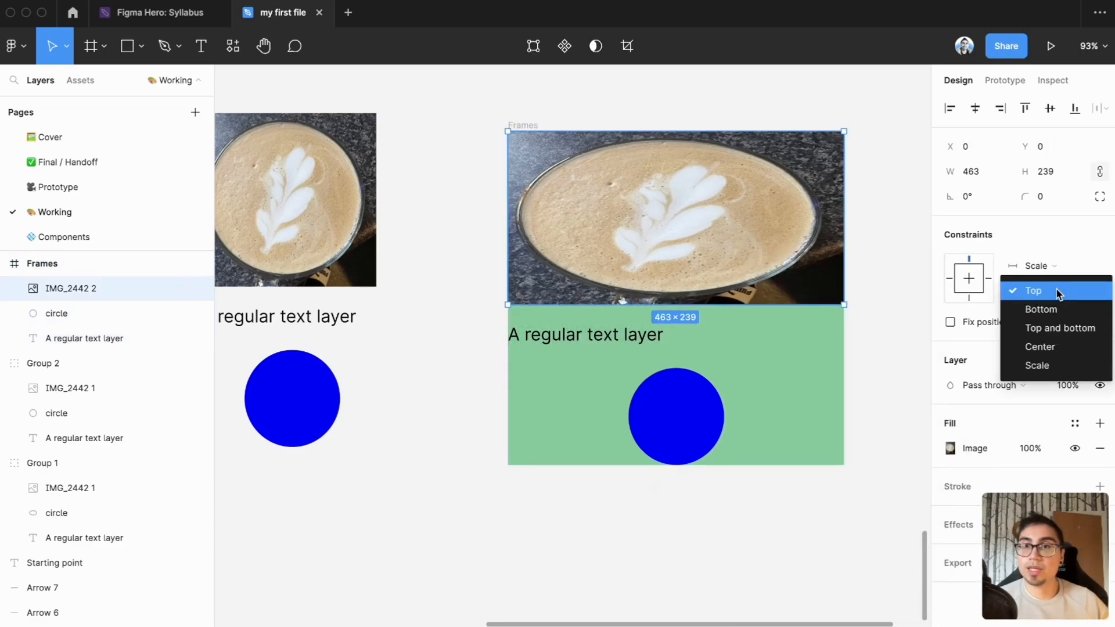
pyautogui.click(1072, 353)
pyautogui.click(877, 371)
# Try extending the green frame upward to a height of about 624, and undo the change
pyautogui.scroll(-5, 883, 375)
pyautogui.click(631, 193)
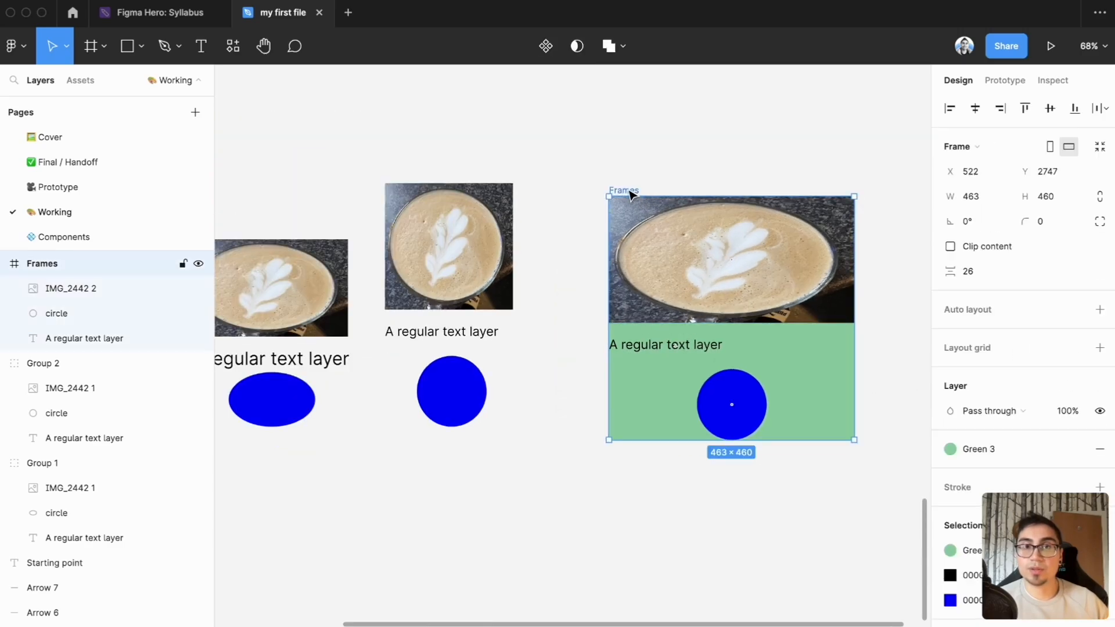
pyautogui.moveTo(698, 196); pyautogui.dragTo(688, 109)
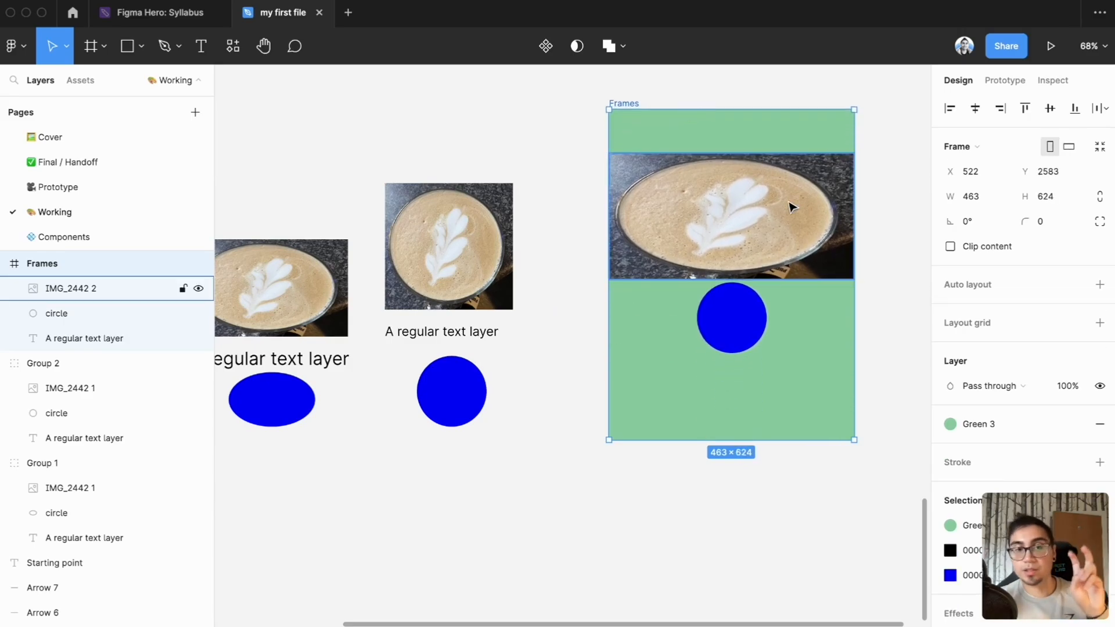
pyautogui.press('super+z')
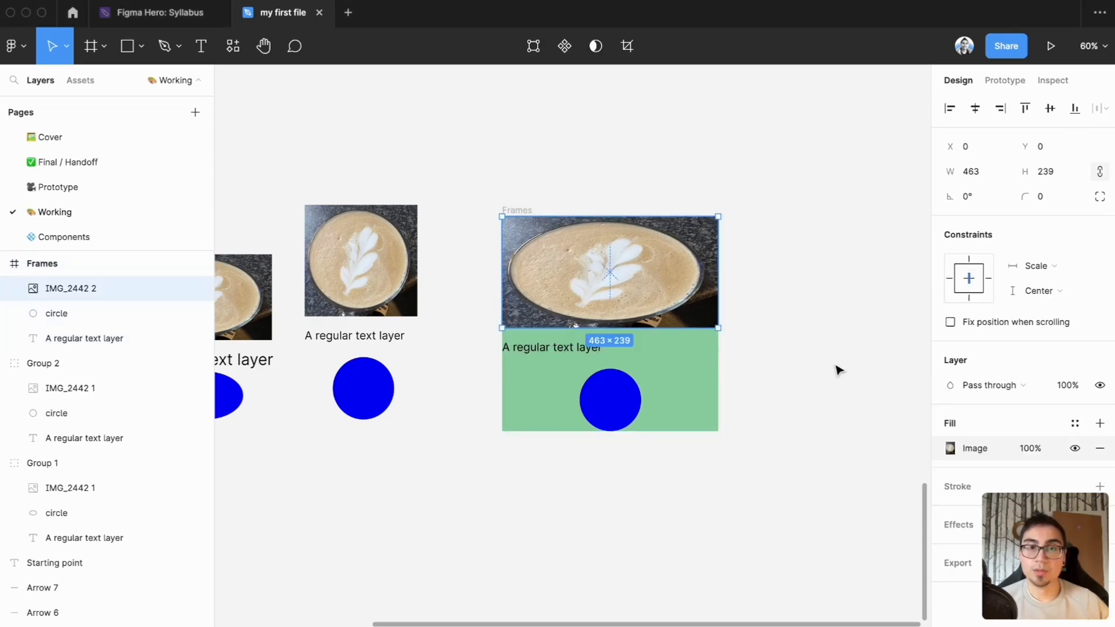
# Select the photo, text and circle in the green frame together and set their constraints to Left and Top
pyautogui.doubleClick(645, 305)
pyautogui.press('Escape')
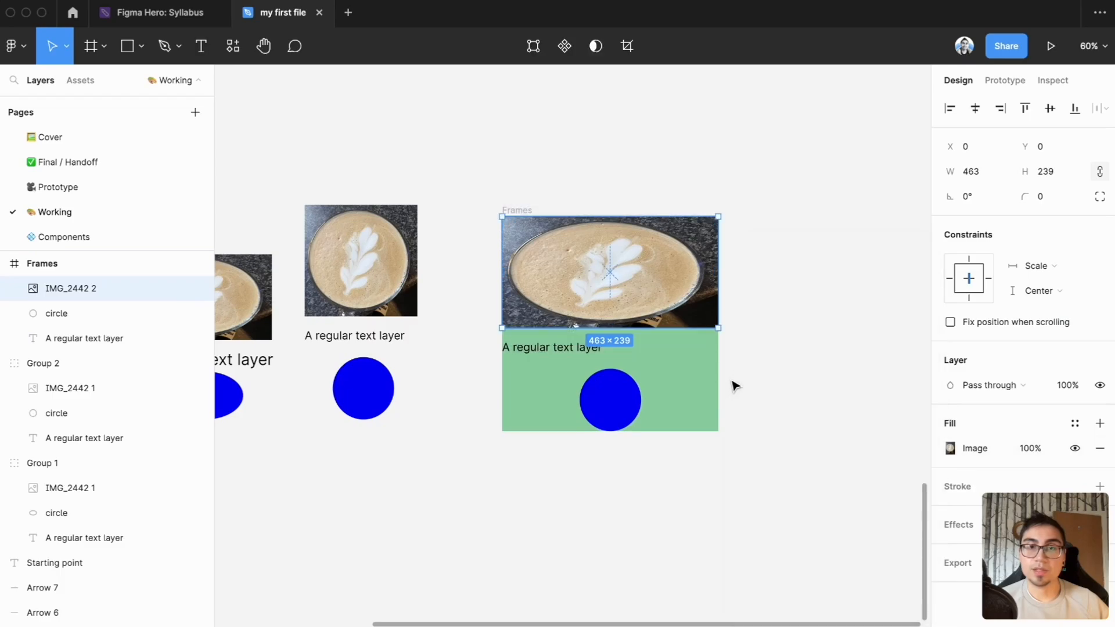
pyautogui.keyDown('shift'); pyautogui.click(561, 351); pyautogui.keyUp('shift')
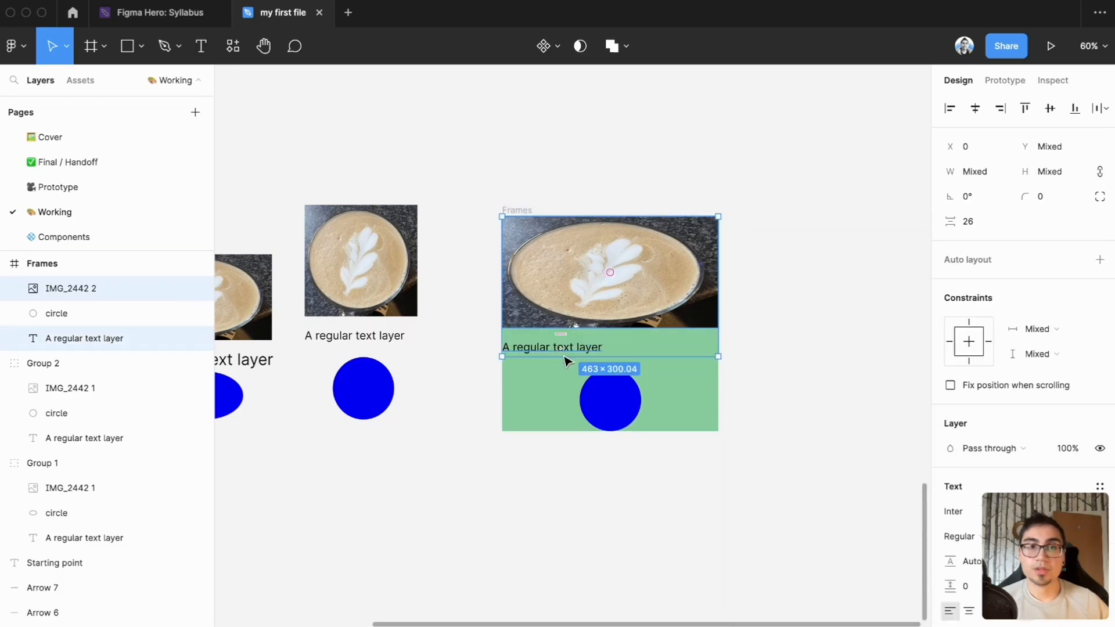
pyautogui.keyDown('shift'); pyautogui.click(610, 399); pyautogui.keyUp('shift')
pyautogui.click(1034, 330)
pyautogui.click(1037, 359)
pyautogui.click(1038, 356)
pyautogui.click(1033, 385)
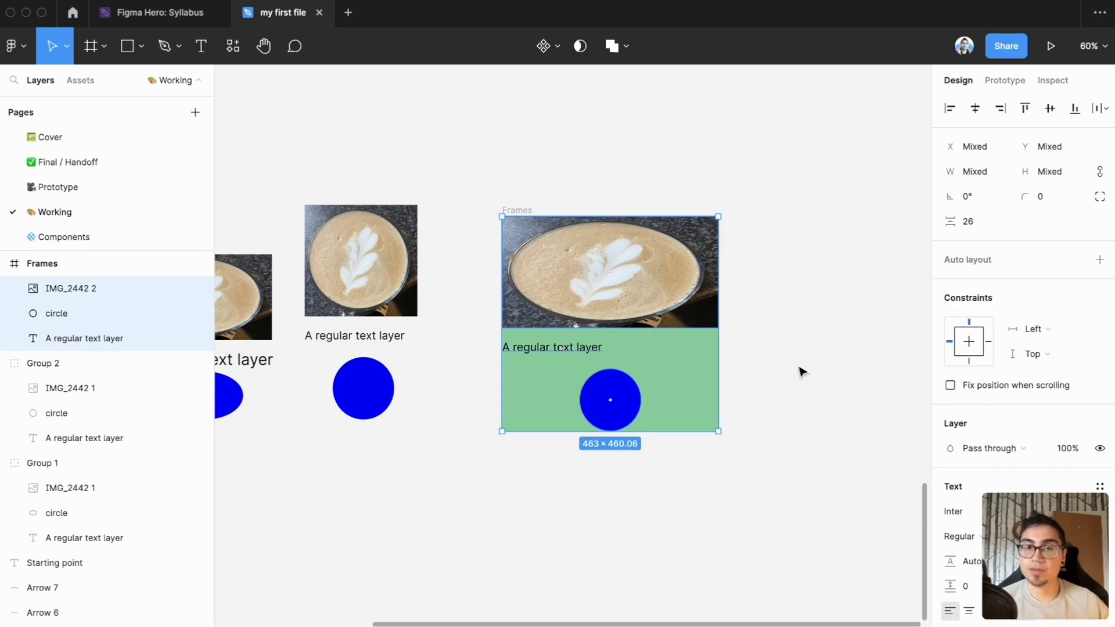
# Shorten the green frame from its bottom edge to a height of about 300
pyautogui.click(801, 371)
pyautogui.click(521, 210)
pyautogui.moveTo(685, 432); pyautogui.dragTo(686, 356)
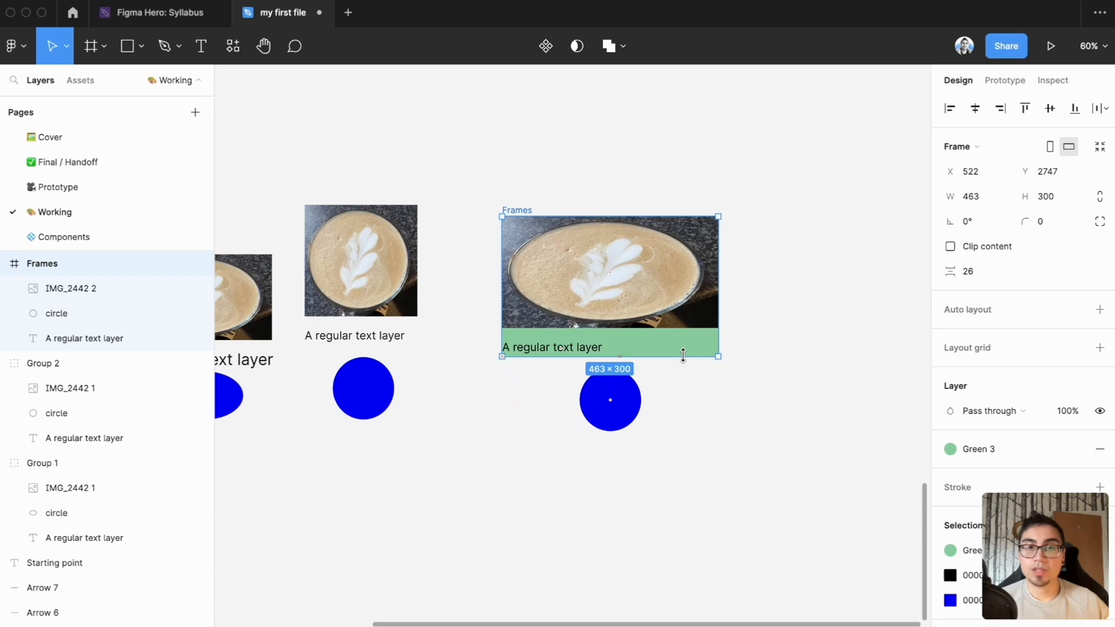
# Toggle Clip content on the green frame to compare both states, ending with it on
pyautogui.click(951, 246)
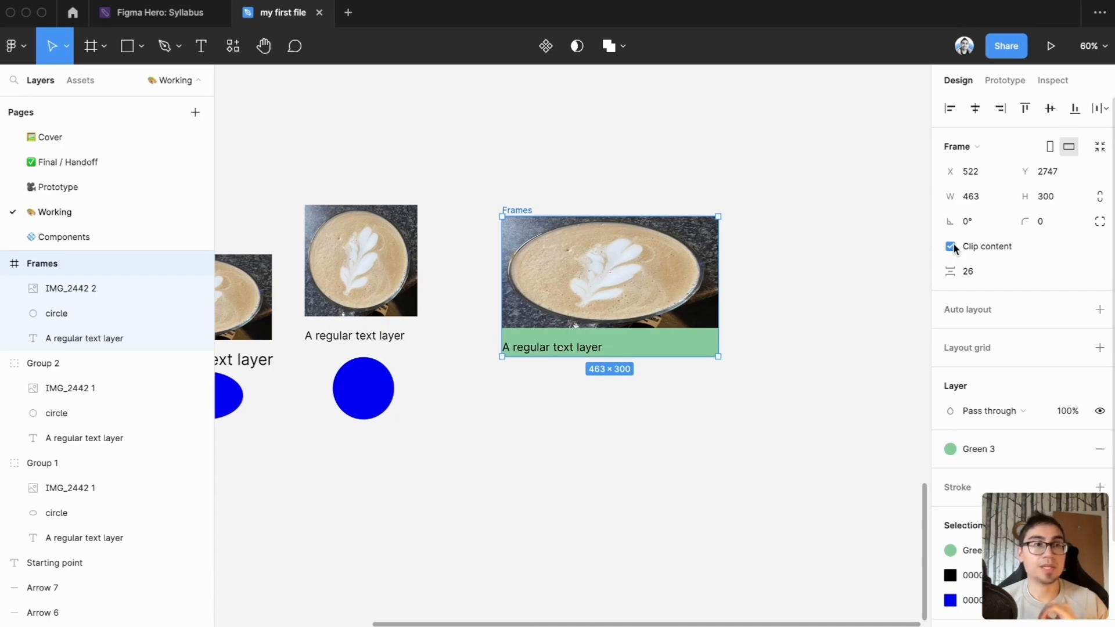
pyautogui.click(951, 246)
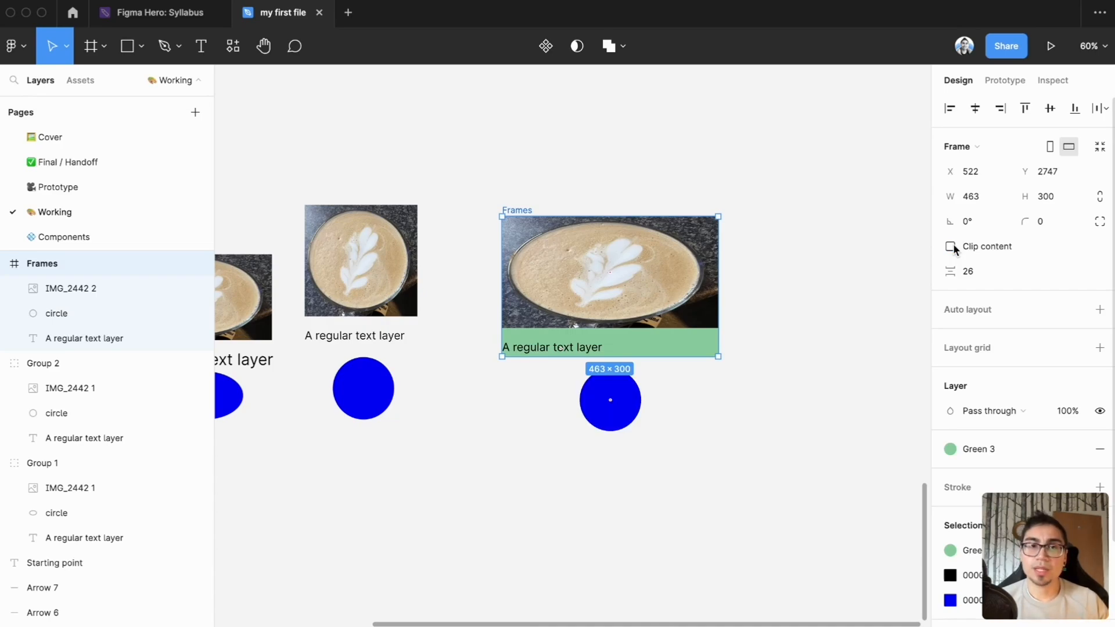
pyautogui.click(950, 246)
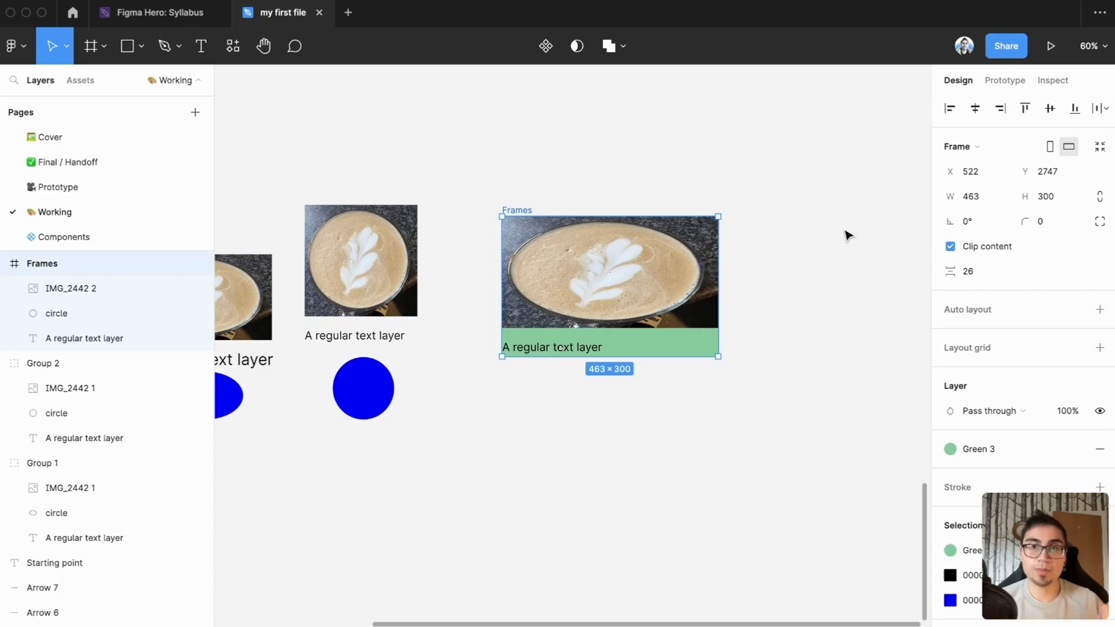
# Set the green frame's prototype overflow scrolling to Vertical scrolling
pyautogui.click(1006, 82)
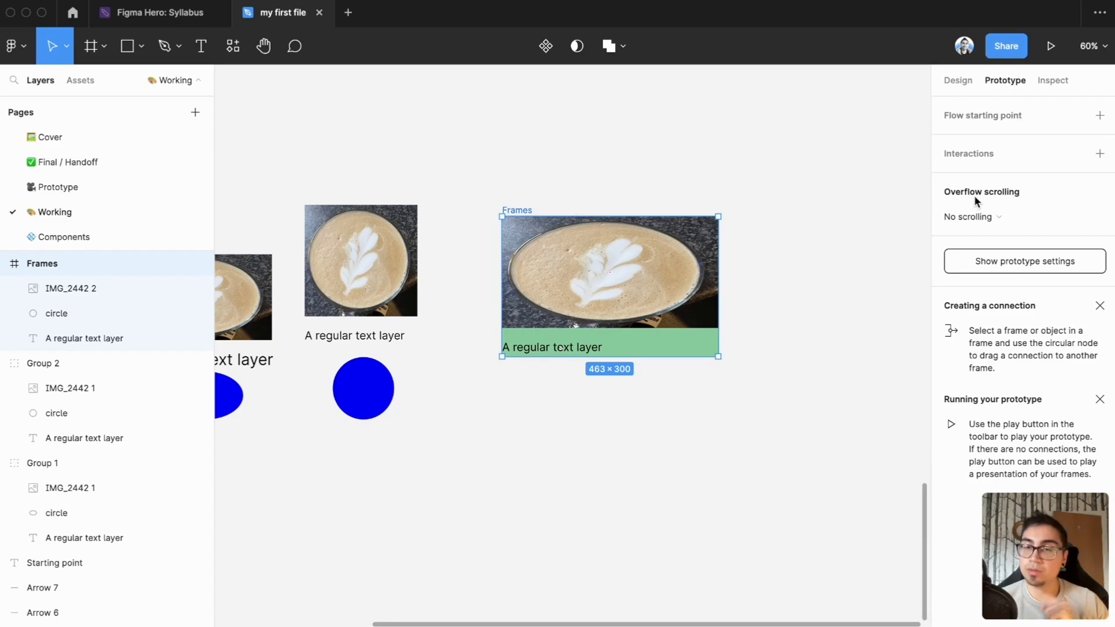
pyautogui.click(978, 218)
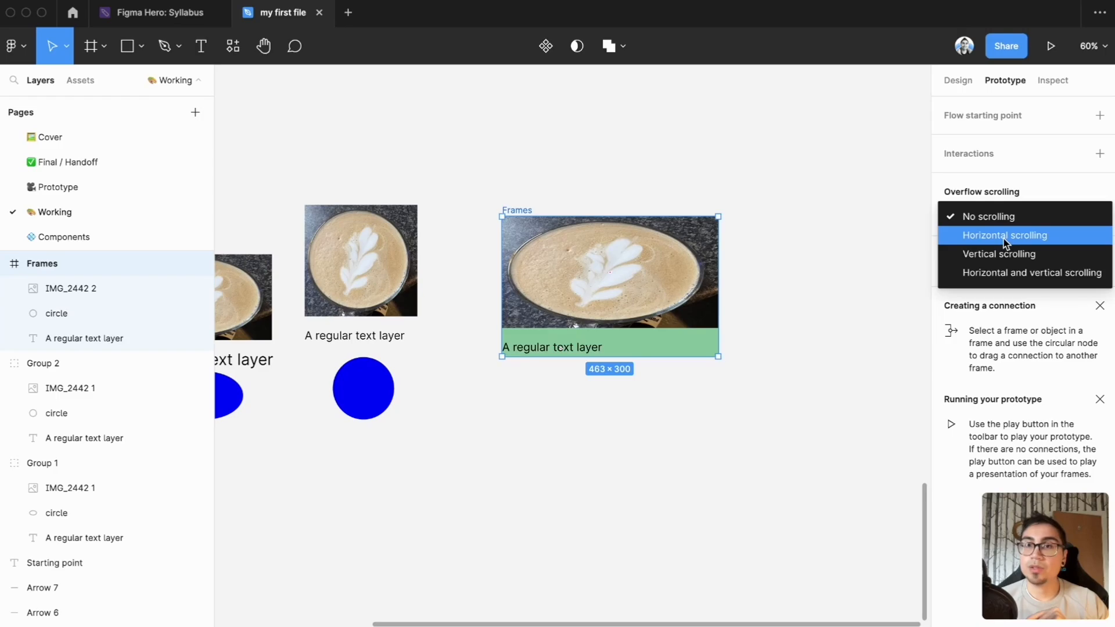
pyautogui.click(1014, 256)
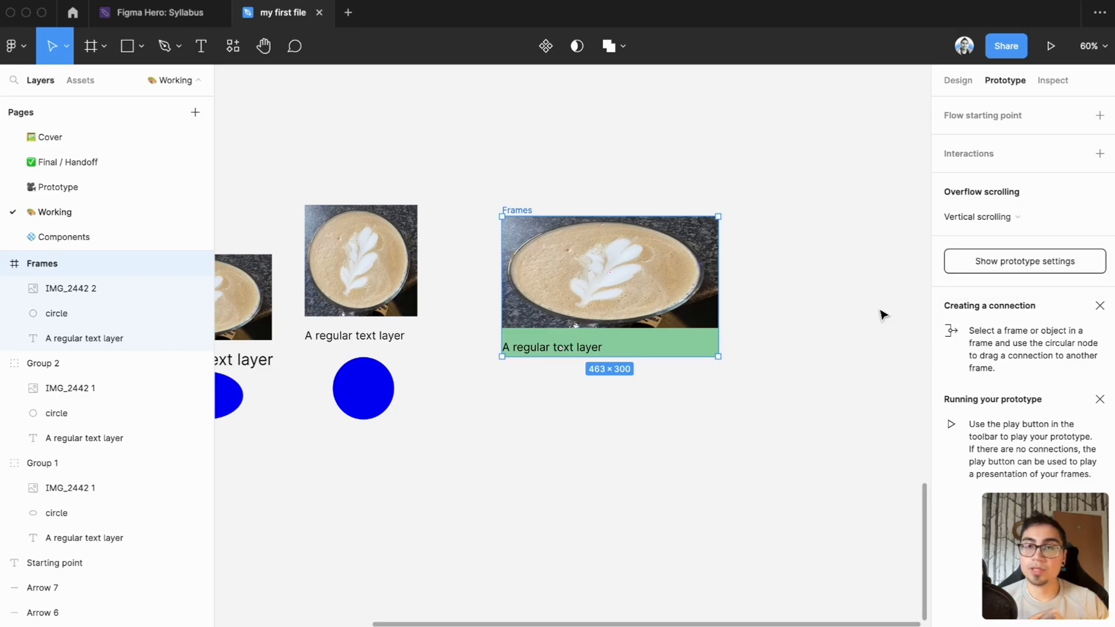
# Preview the green frame's vertical scrolling as a running prototype, scrolling down and back up, and return to the design file
pyautogui.click(805, 328)
pyautogui.click(610, 218)
pyautogui.click(1051, 49)
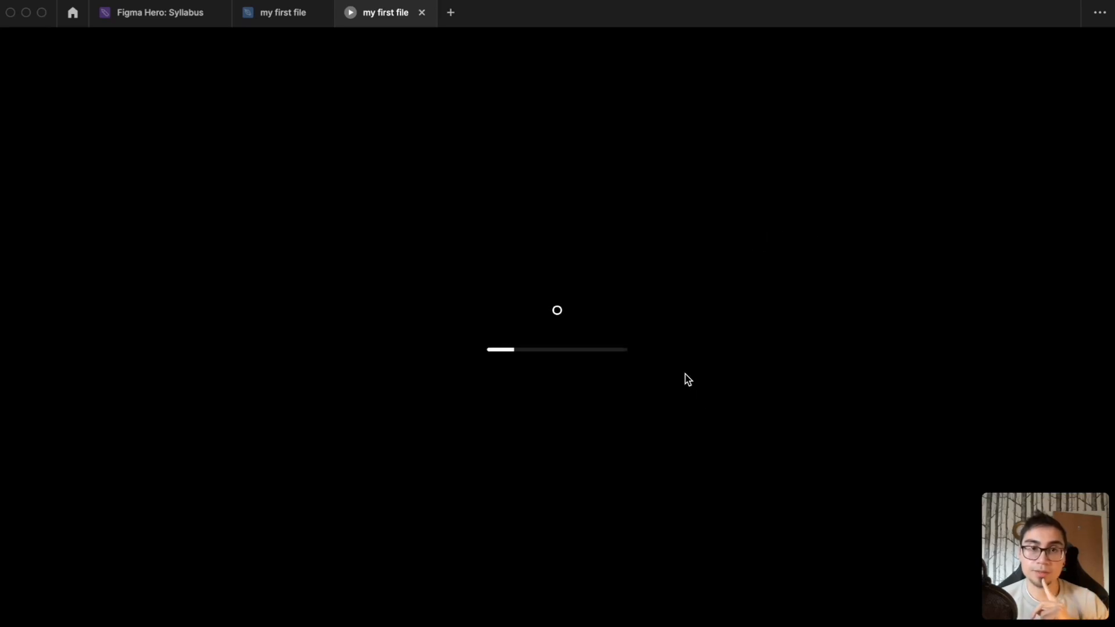
pyautogui.scroll(-5, 598, 351)
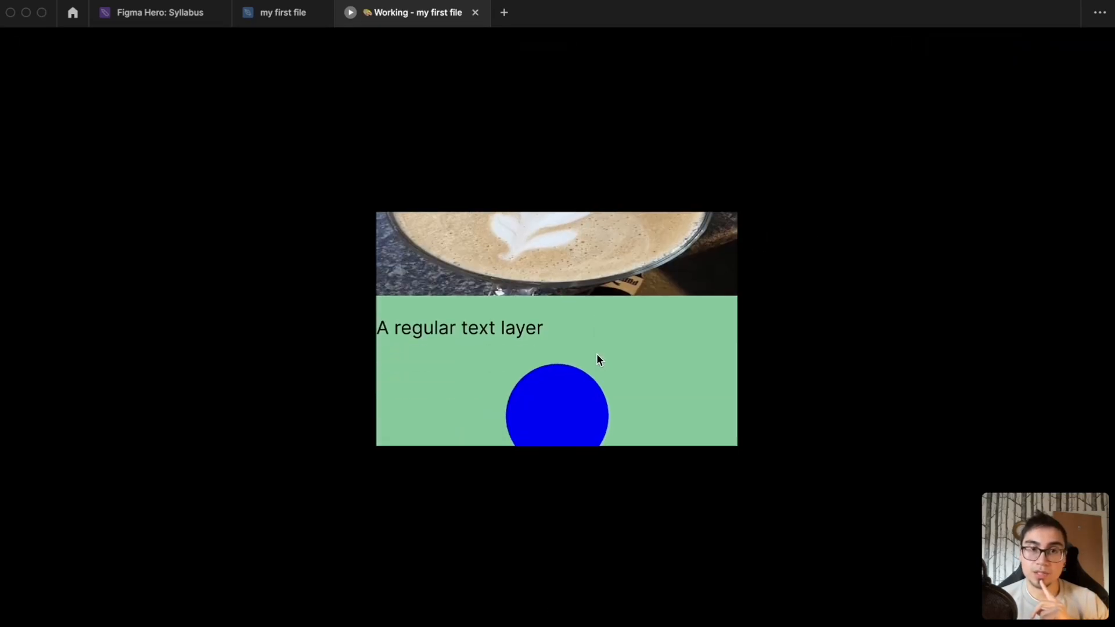
pyautogui.scroll(5, 599, 345)
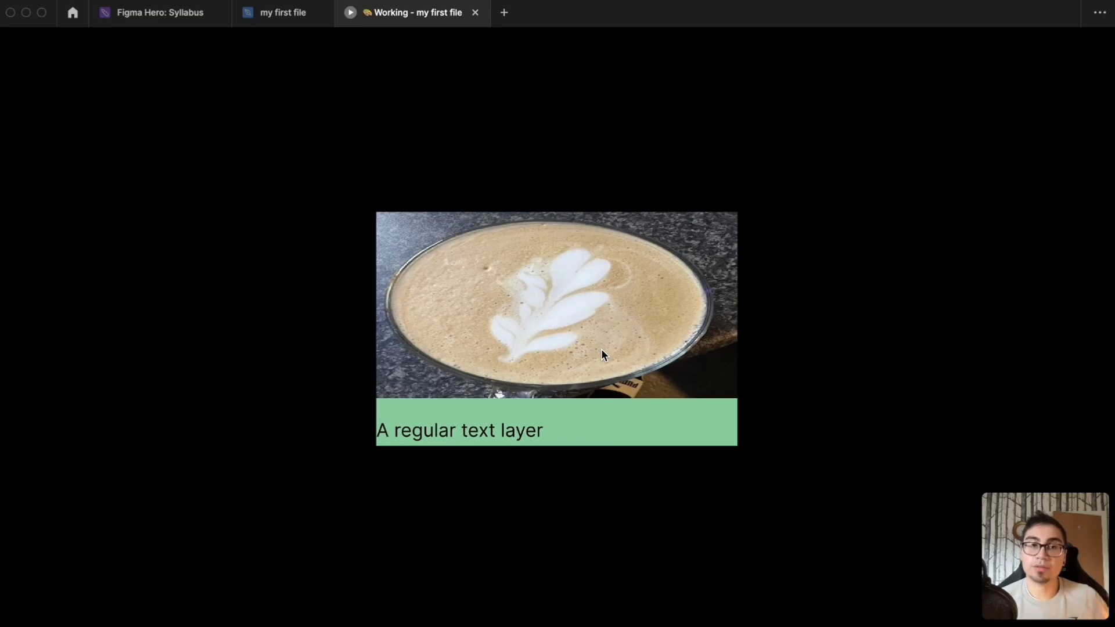
pyautogui.scroll(-5, 615, 351)
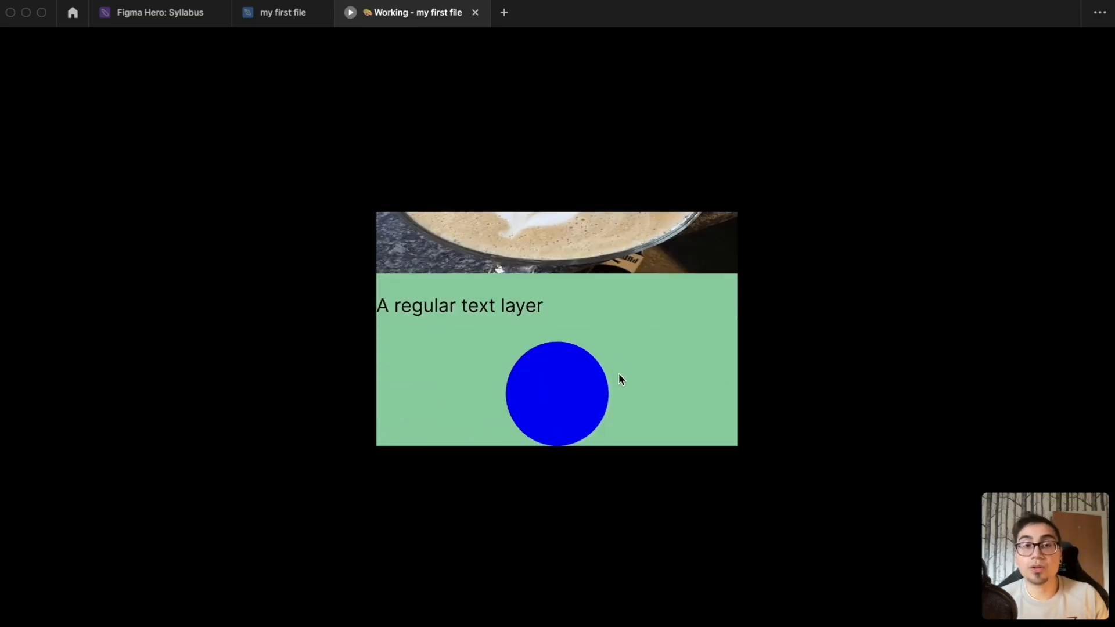
pyautogui.scroll(5, 619, 375)
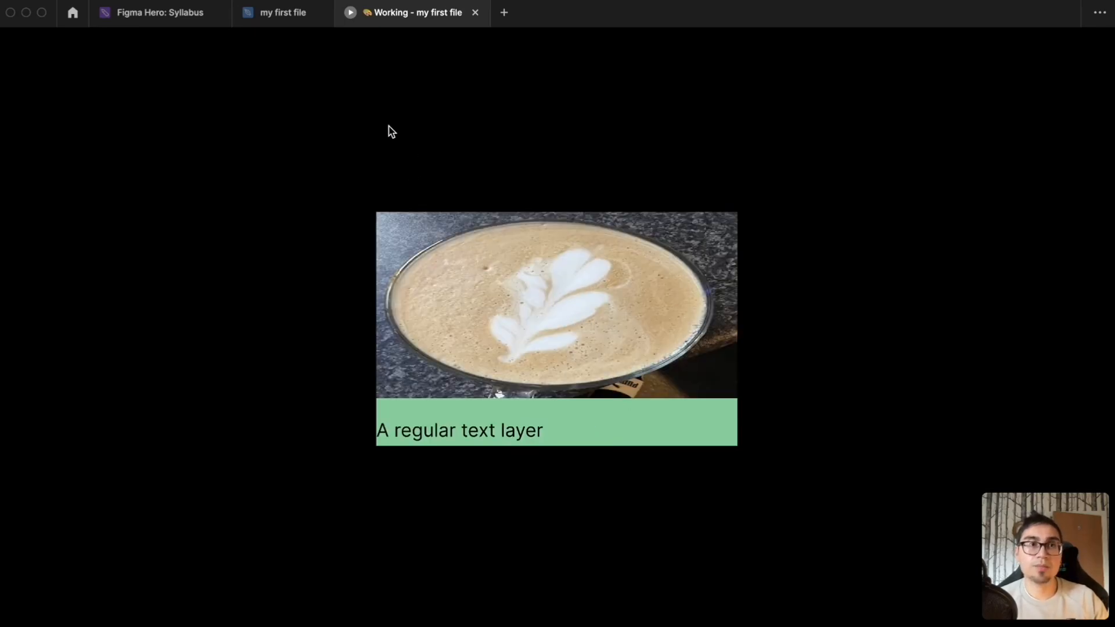
pyautogui.click(298, 15)
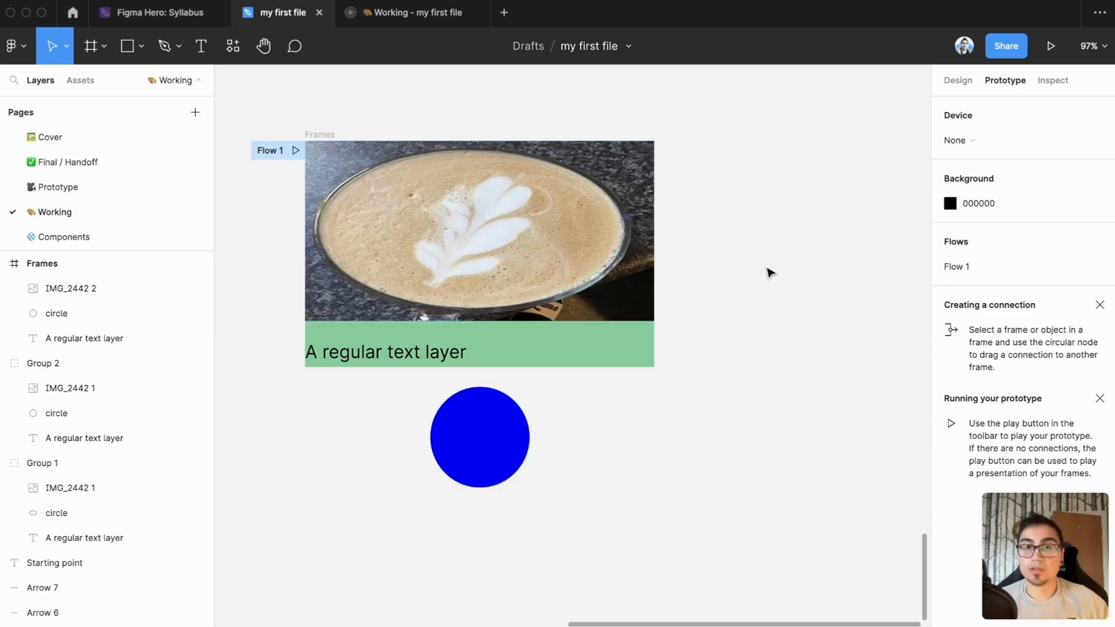
# Draw two crossed diagonal lines beside the green frame as a small X and wrap them in a 16 × 16 frame
pyautogui.press('l')
pyautogui.moveTo(746, 254)
pyautogui.mouseDown()
pyautogui.moveTo(762, 268)
pyautogui.moveTo(745, 270)
pyautogui.moveTo(794, 290)
pyautogui.mouseUp()
pyautogui.press('alt+super+g')
# Change the colour of the X lines to red
pyautogui.click(958, 81)
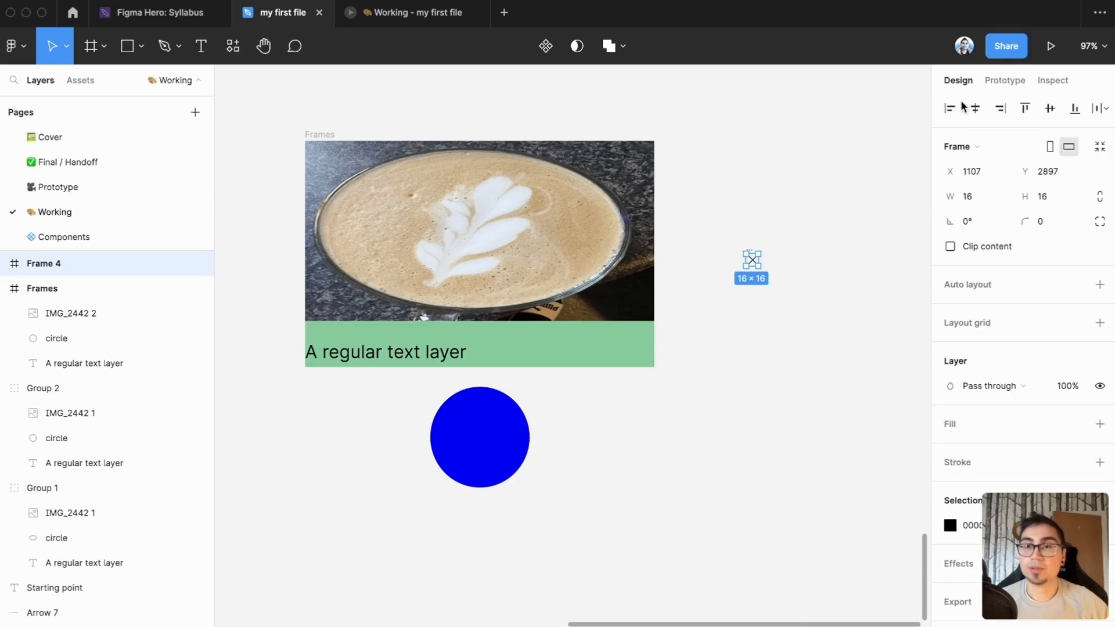
pyautogui.click(991, 526)
pyautogui.write('red')
pyautogui.press('Return')
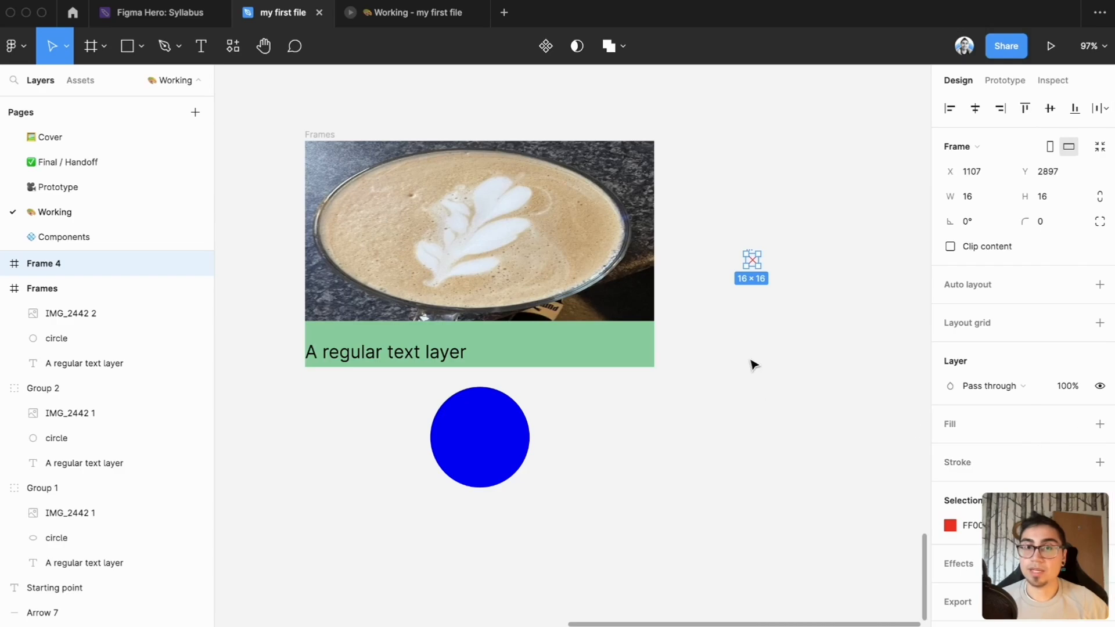
# Select both lines inside the X's frame and make their stroke thicker
pyautogui.click(3, 263)
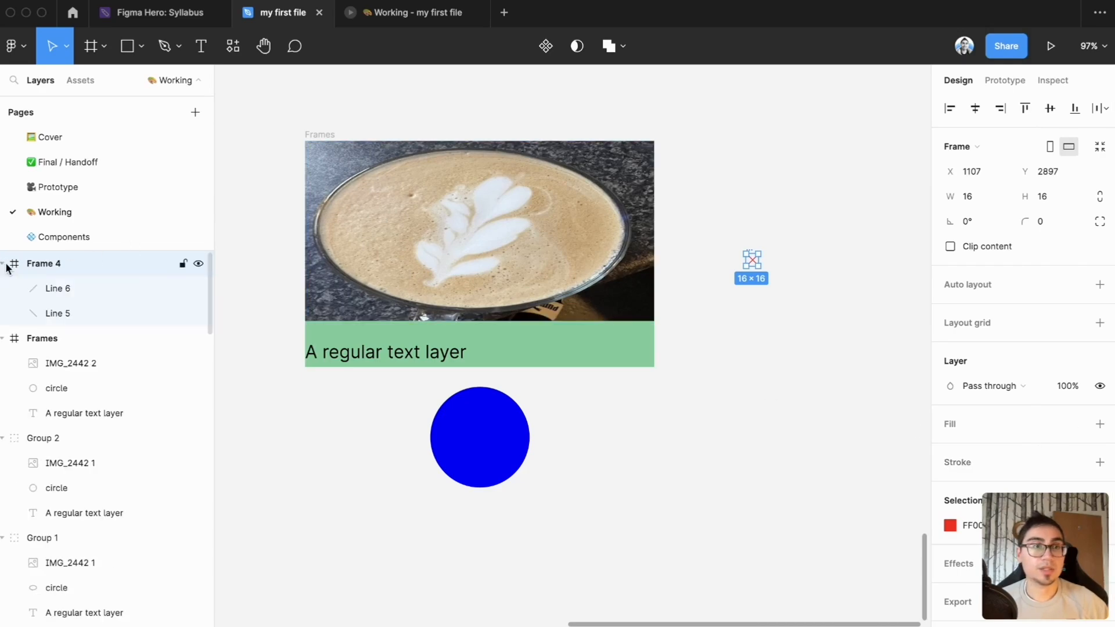
pyautogui.click(57, 288)
pyautogui.keyDown('shift'); pyautogui.click(70, 312); pyautogui.keyUp('shift')
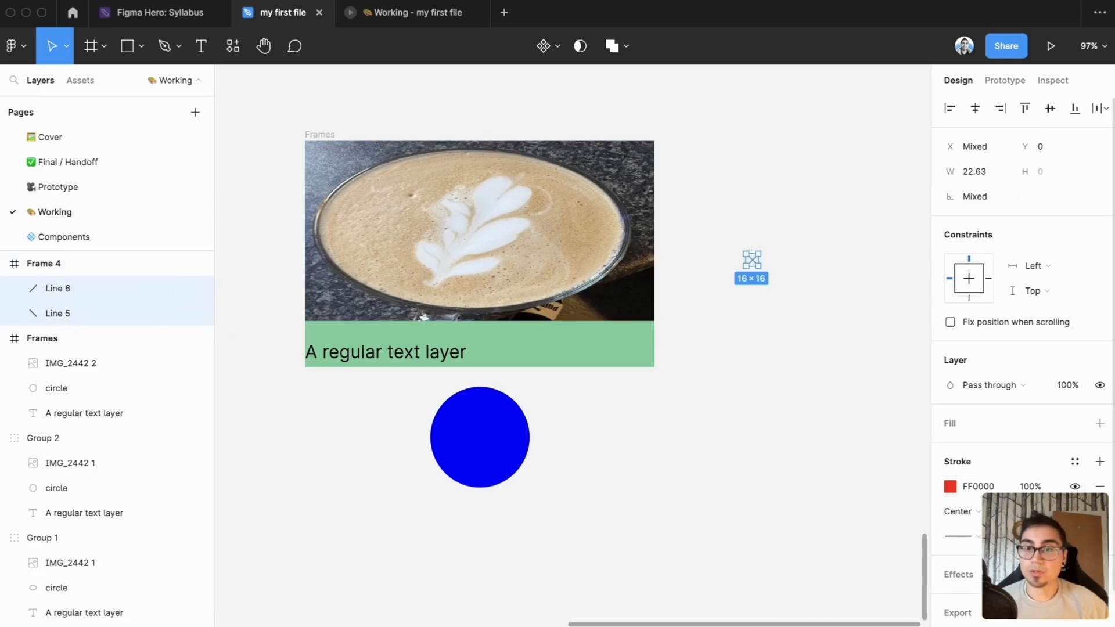
pyautogui.click(801, 377)
# Rename the frame around the X as "x icon"
pyautogui.click(48, 263)
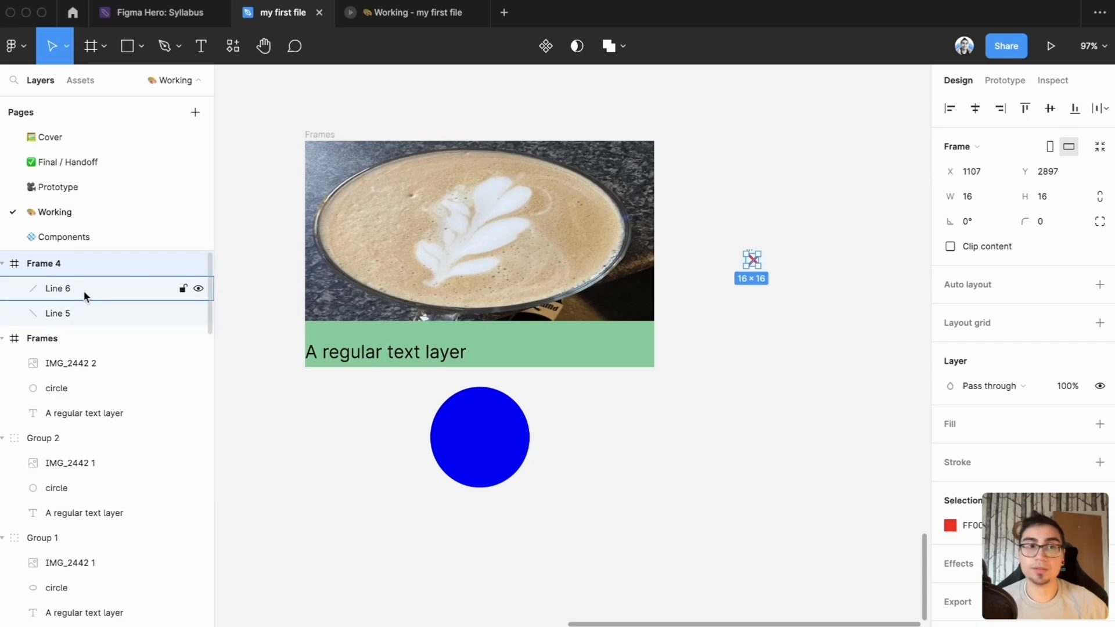
pyautogui.doubleClick(51, 267)
pyautogui.write('x icon')
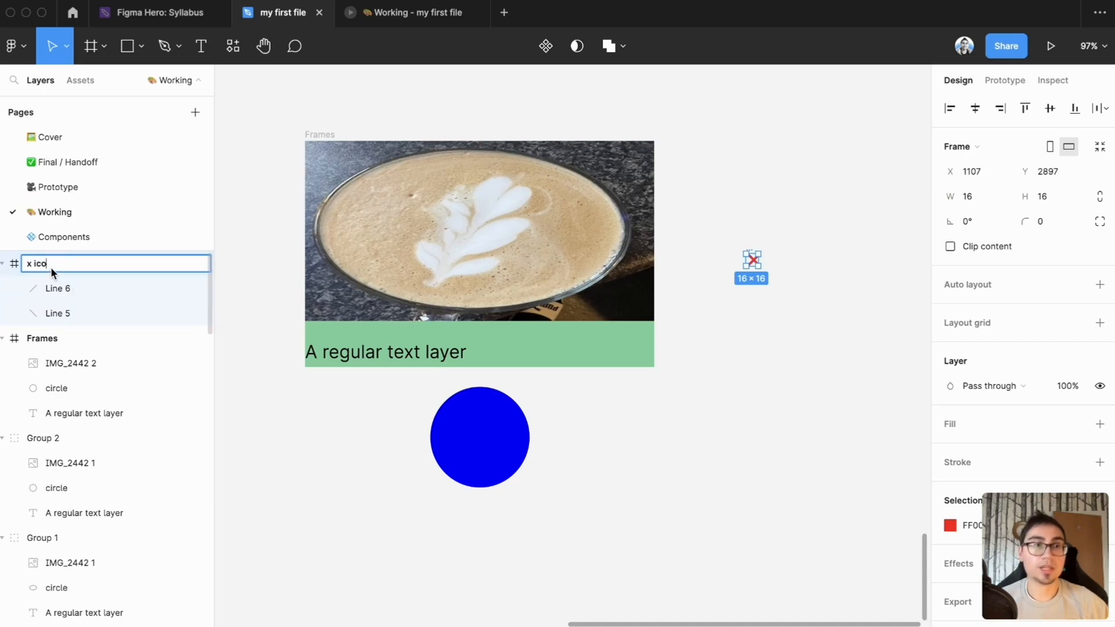
pyautogui.press('Return')
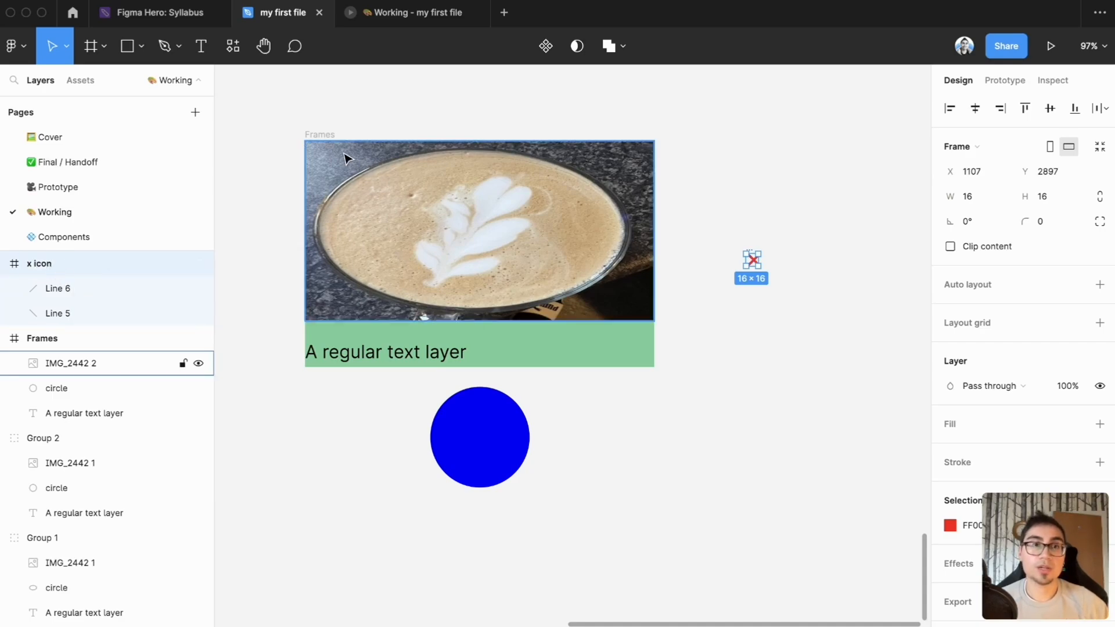
# Compare how the green frame, Group 2 and the x icon frame are marked in the layer list
pyautogui.click(325, 136)
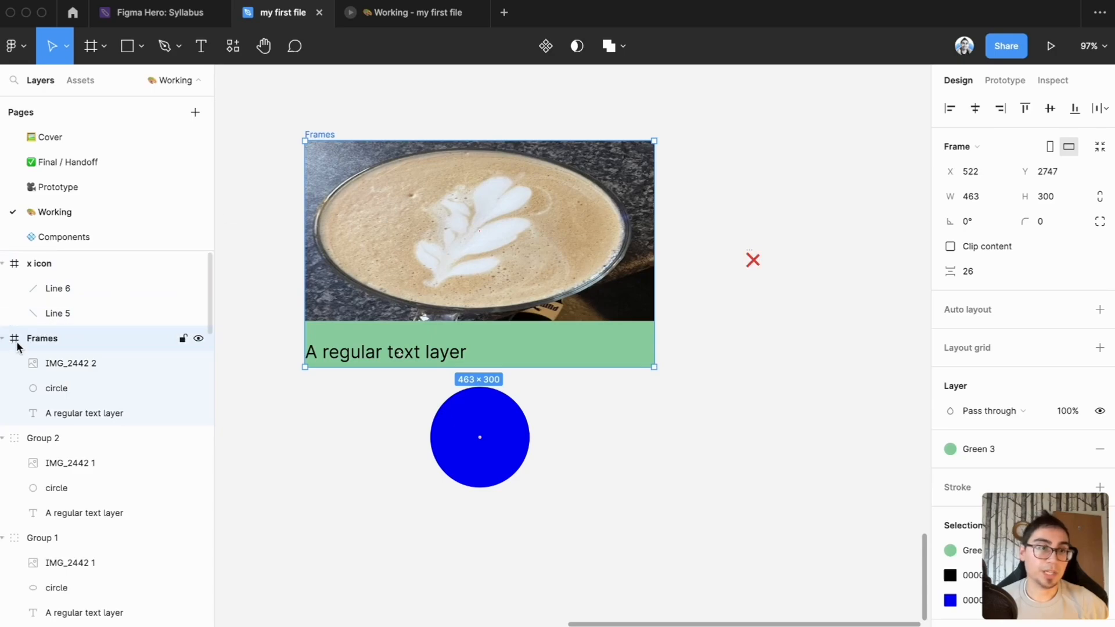
pyautogui.click(29, 439)
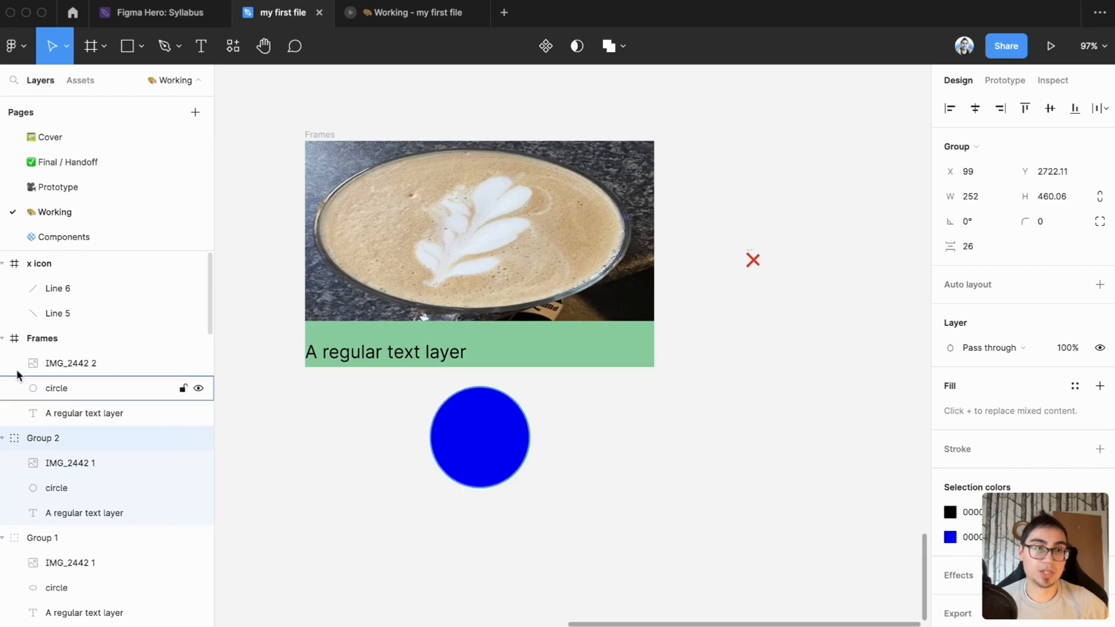
pyautogui.click(19, 342)
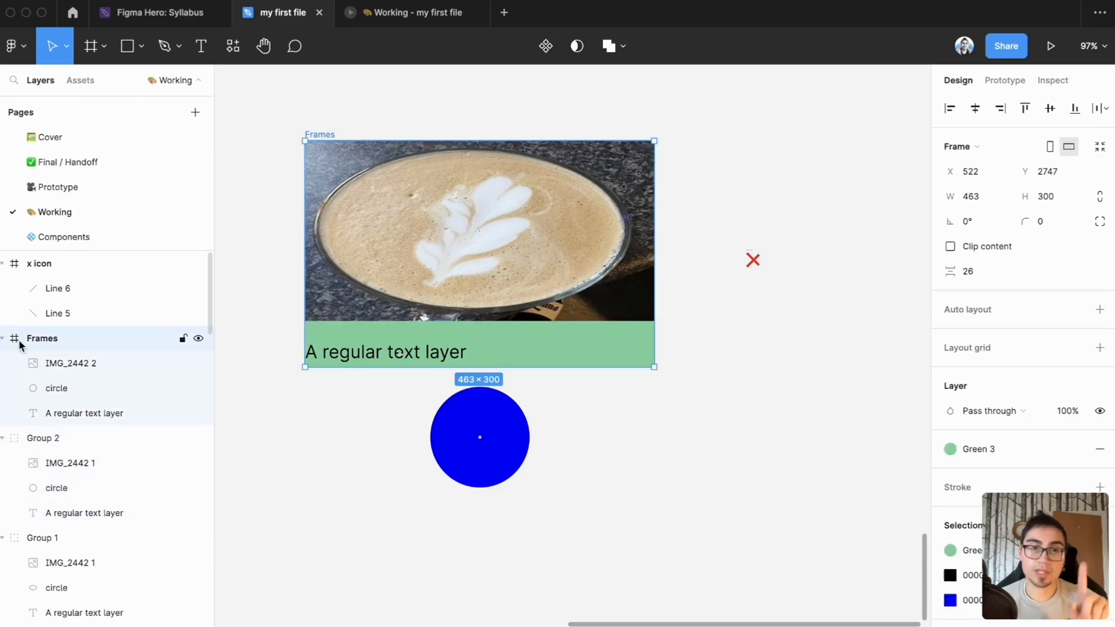
pyautogui.click(28, 269)
pyautogui.click(772, 324)
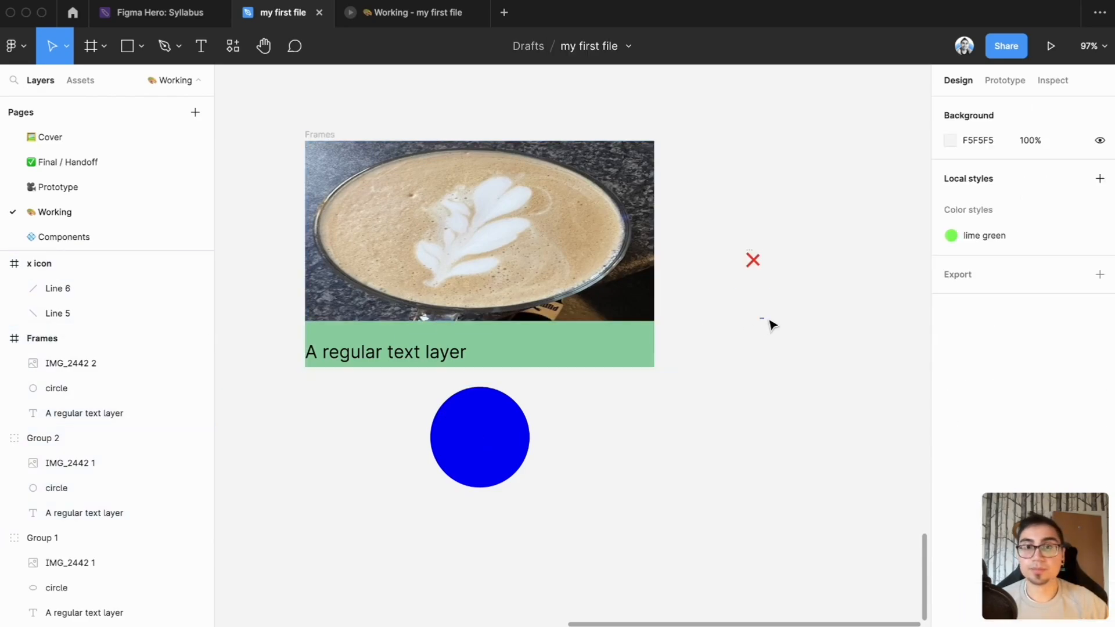
# Add the text "An overlay thingy" and place it below the x icon
pyautogui.press('t')
pyautogui.click(707, 324)
pyautogui.write('An overlay thingy')
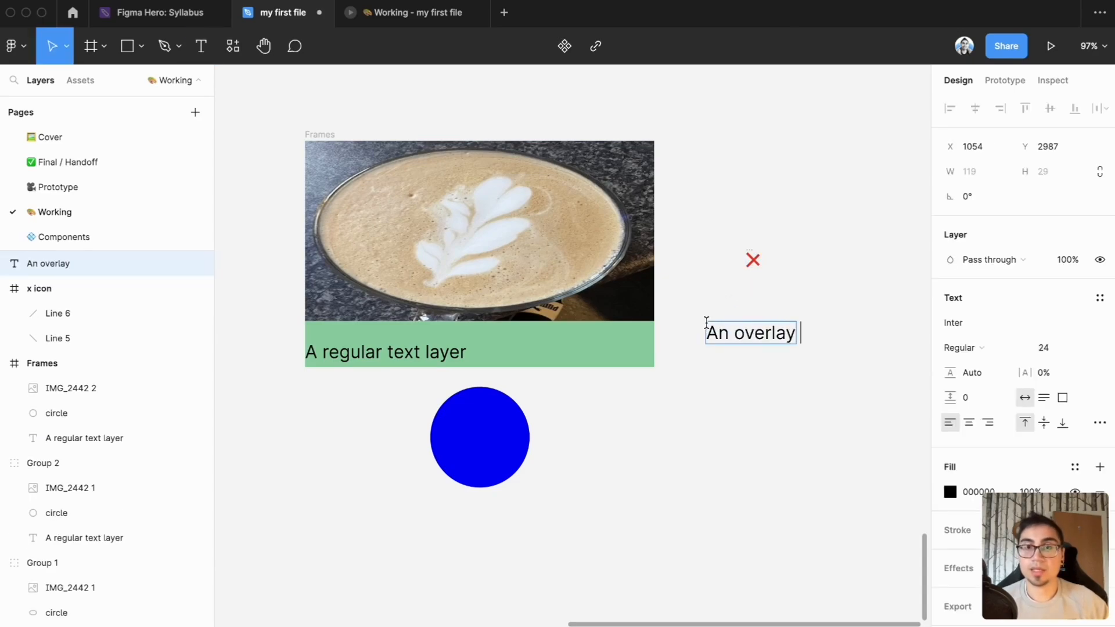
pyautogui.press('Escape')
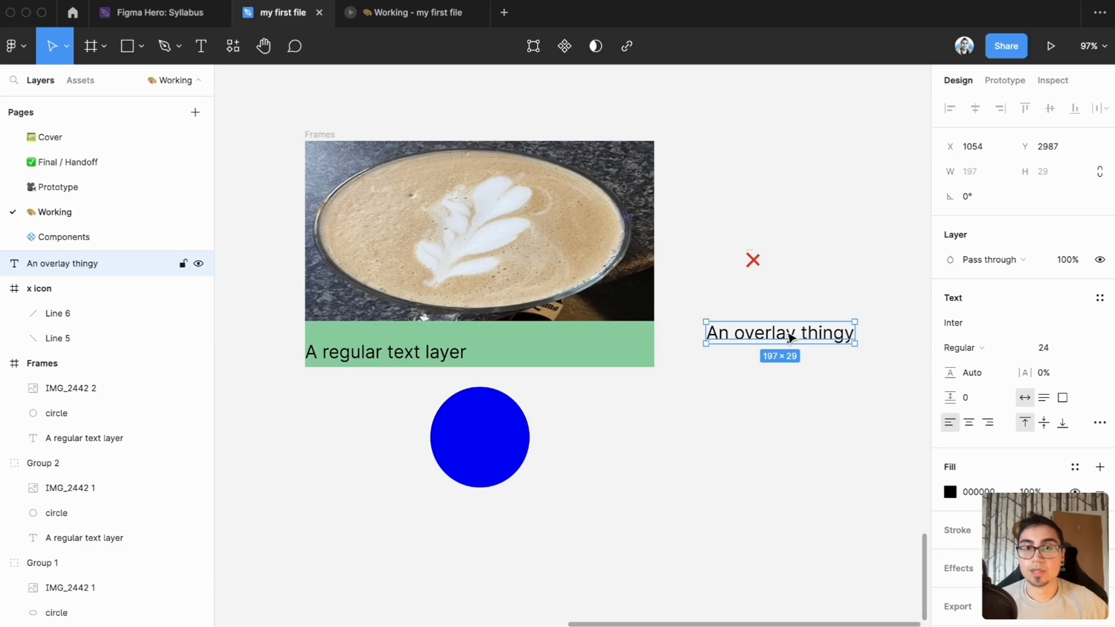
pyautogui.moveTo(789, 338); pyautogui.dragTo(783, 318)
pyautogui.click(844, 381)
# Draw two horizontal lines 149 long above and below the overlay text, and set their stroke to Gray 3
pyautogui.press('l')
pyautogui.moveTo(715, 282)
pyautogui.mouseDown()
pyautogui.moveTo(827, 282)
pyautogui.moveTo(804, 326)
pyautogui.moveTo(805, 356)
pyautogui.mouseUp()
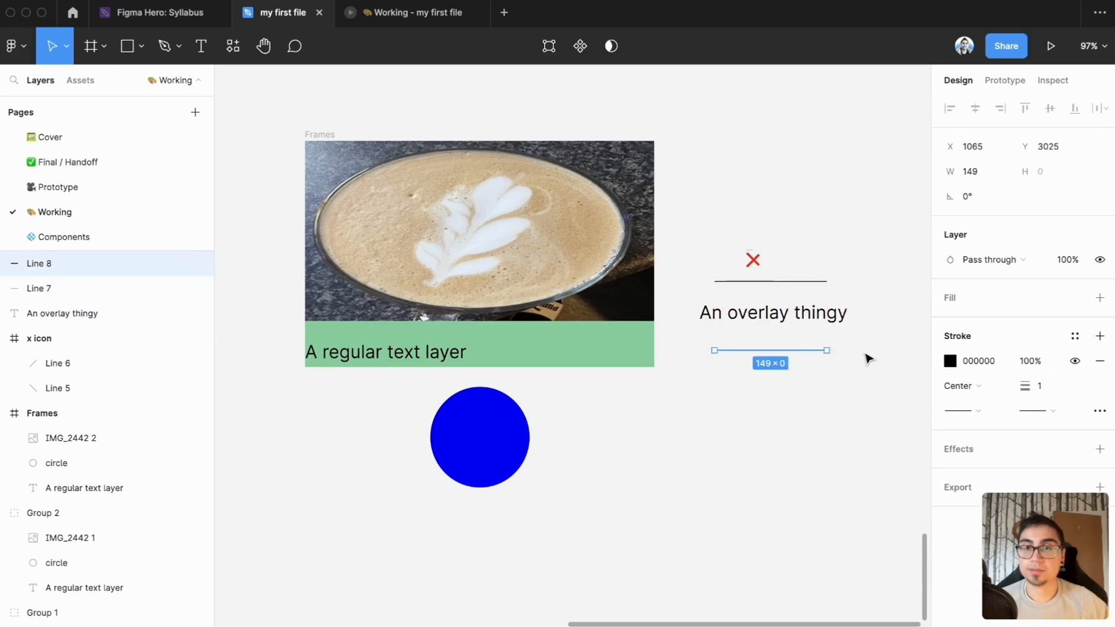
pyautogui.keyDown('shift'); pyautogui.click(806, 281); pyautogui.keyUp('shift')
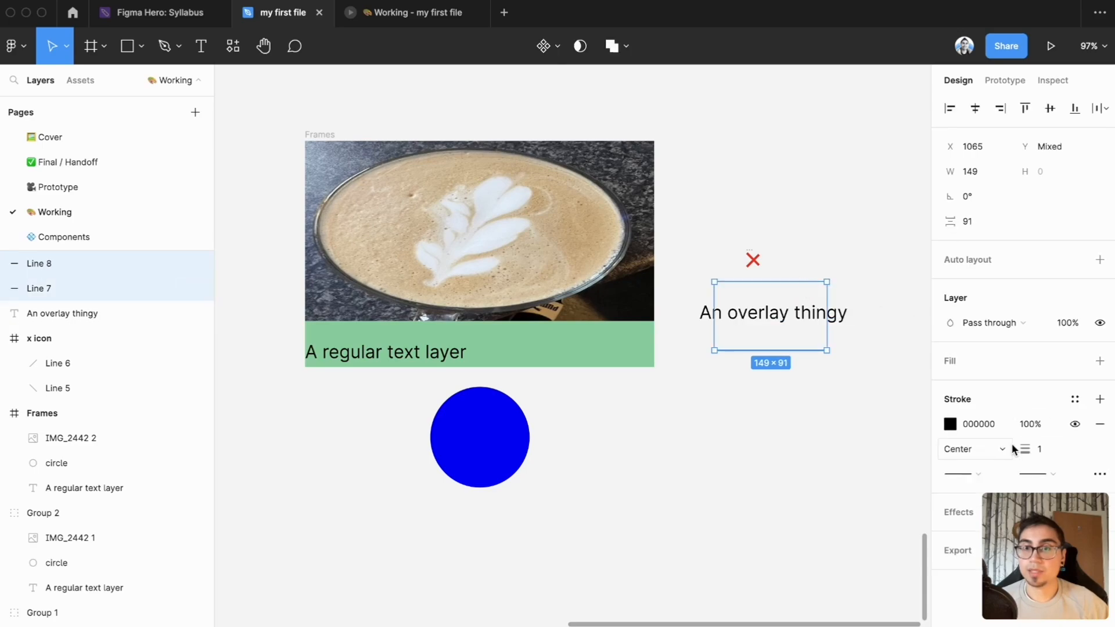
pyautogui.click(1075, 399)
pyautogui.click(1018, 458)
# Wrap the x icon, both lines and the overlay text in a vertical auto layout frame with top center alignment
pyautogui.click(821, 229)
pyautogui.moveTo(818, 221); pyautogui.dragTo(733, 368)
pyautogui.hotkey('shift', 'a')
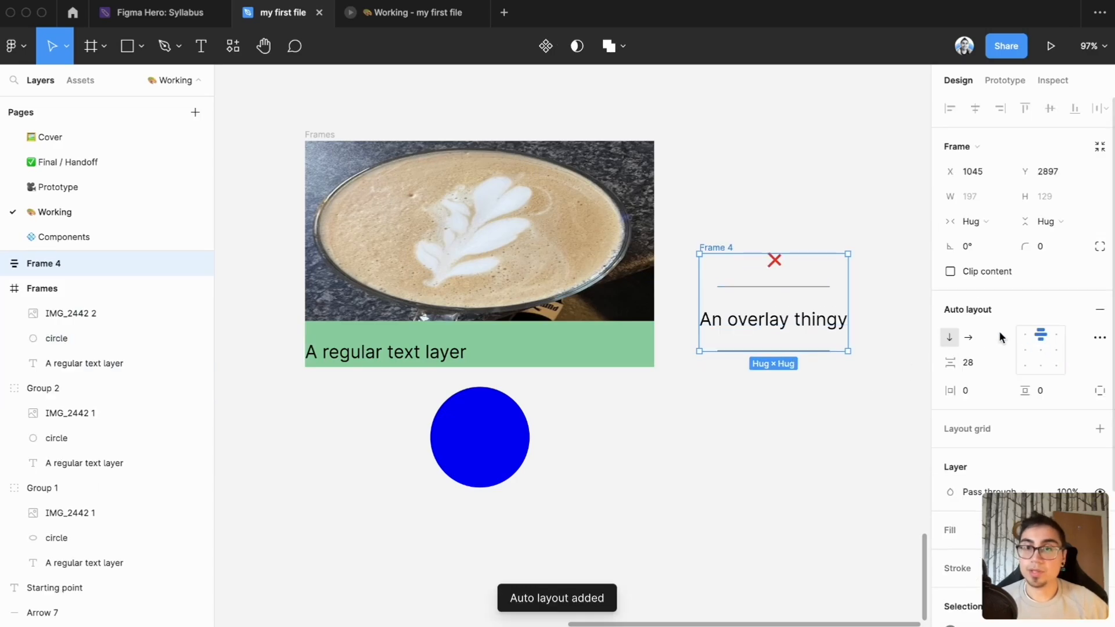
pyautogui.click(1056, 335)
pyautogui.click(1040, 336)
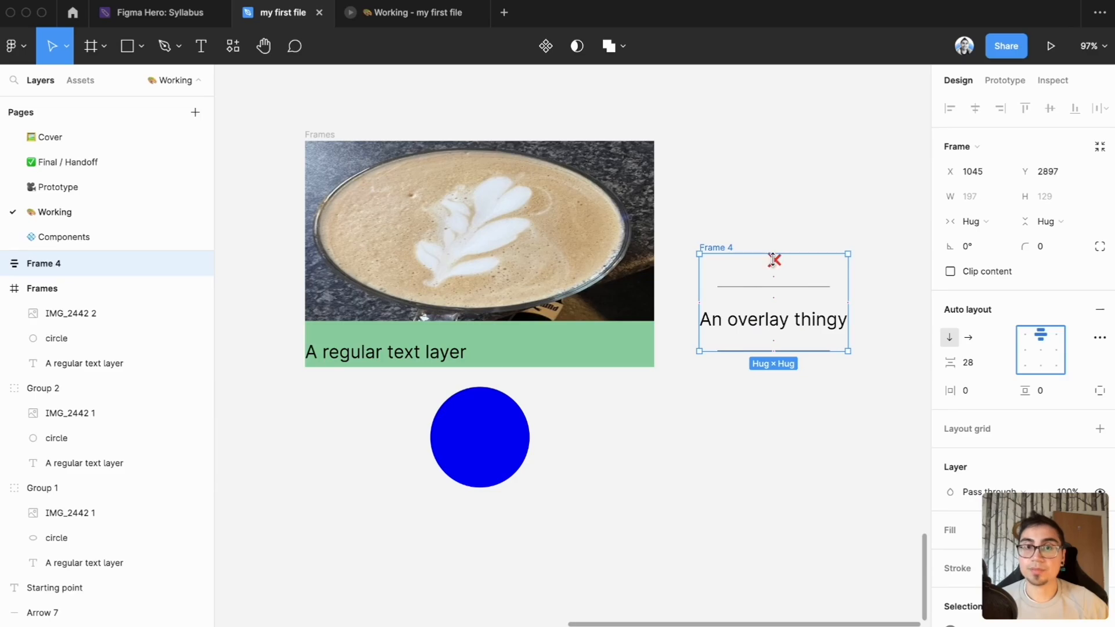
# Delete the two horizontal lines from the auto layout frame
pyautogui.click(801, 287)
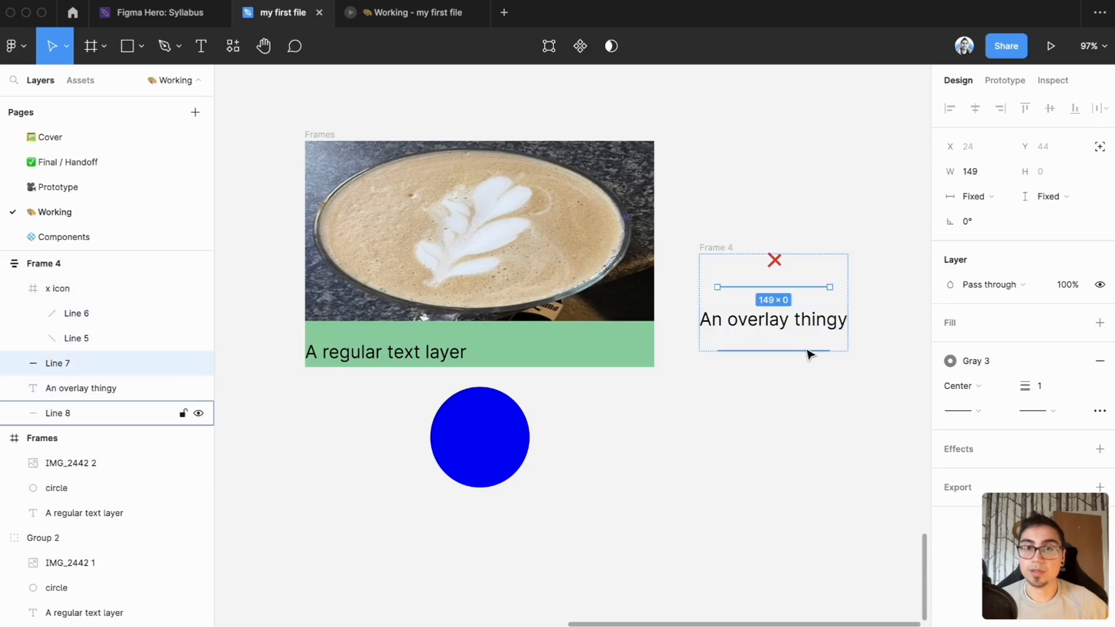
pyautogui.keyDown('shift'); pyautogui.click(804, 351); pyautogui.keyUp('shift')
pyautogui.press('Delete')
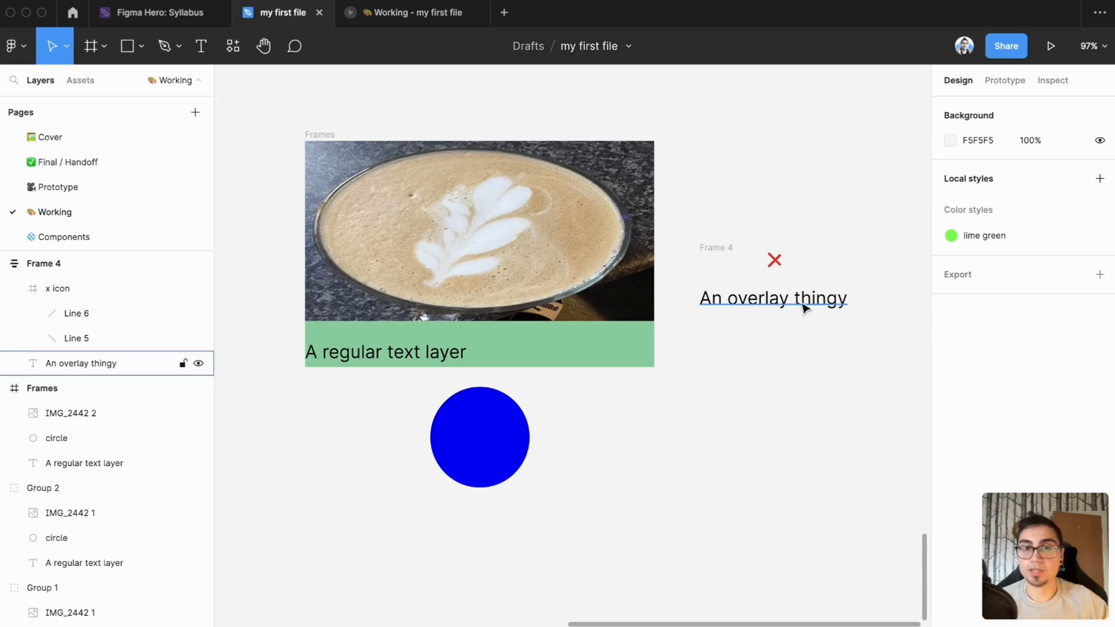
# Rename the auto layout frame holding the x icon and text as "overlay"
pyautogui.click(774, 260)
pyautogui.press('Escape')
pyautogui.hotkey('shift', 'a')
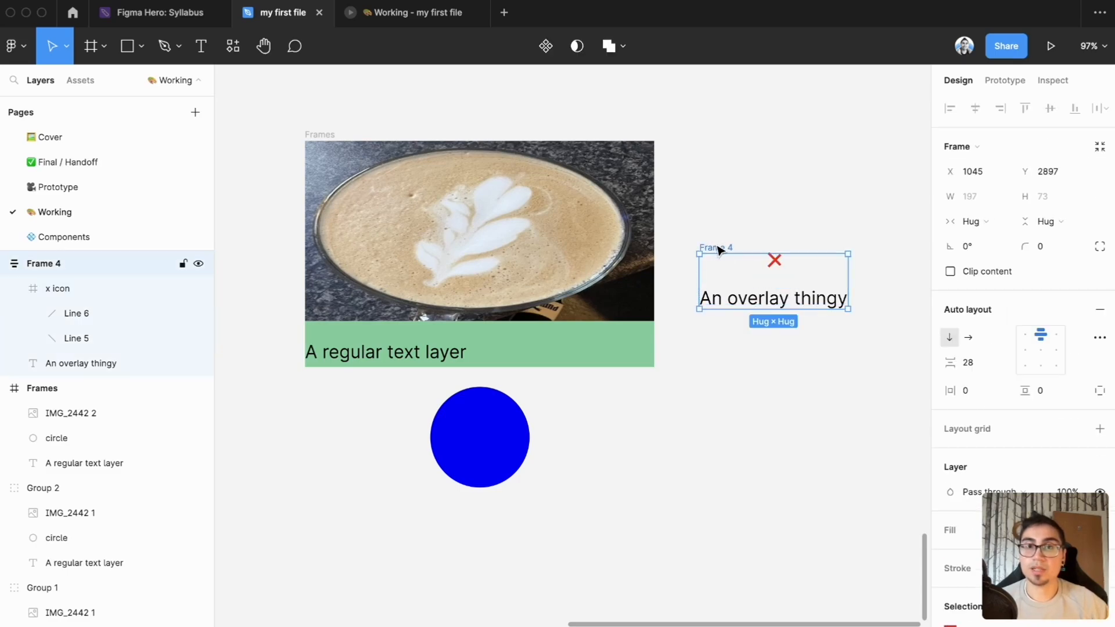
pyautogui.doubleClick(716, 247)
pyautogui.write('overlay')
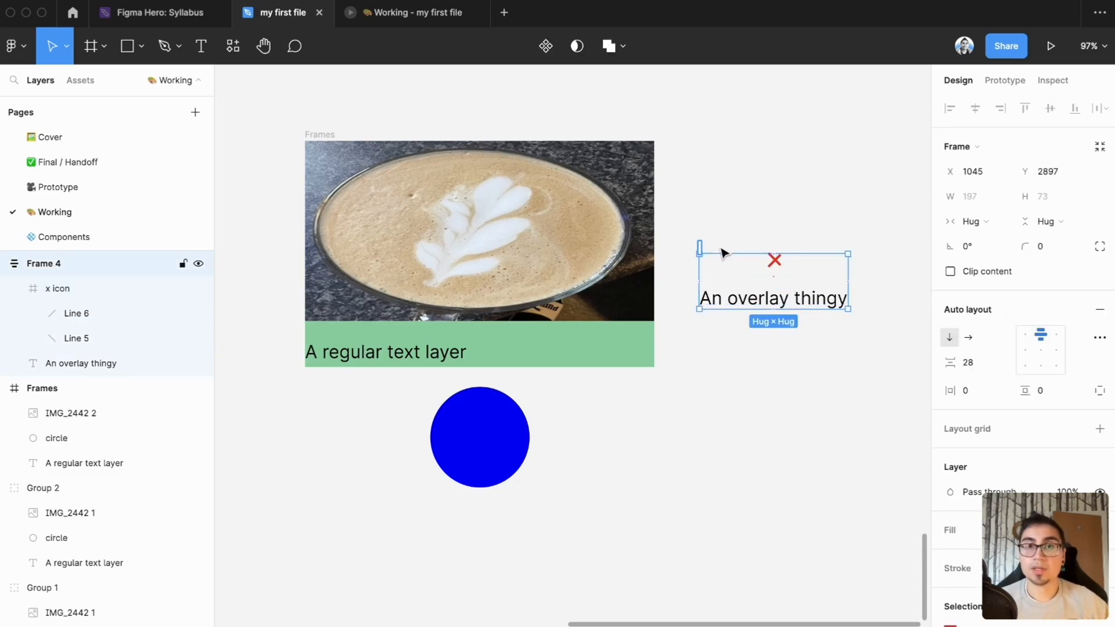
pyautogui.press('Return')
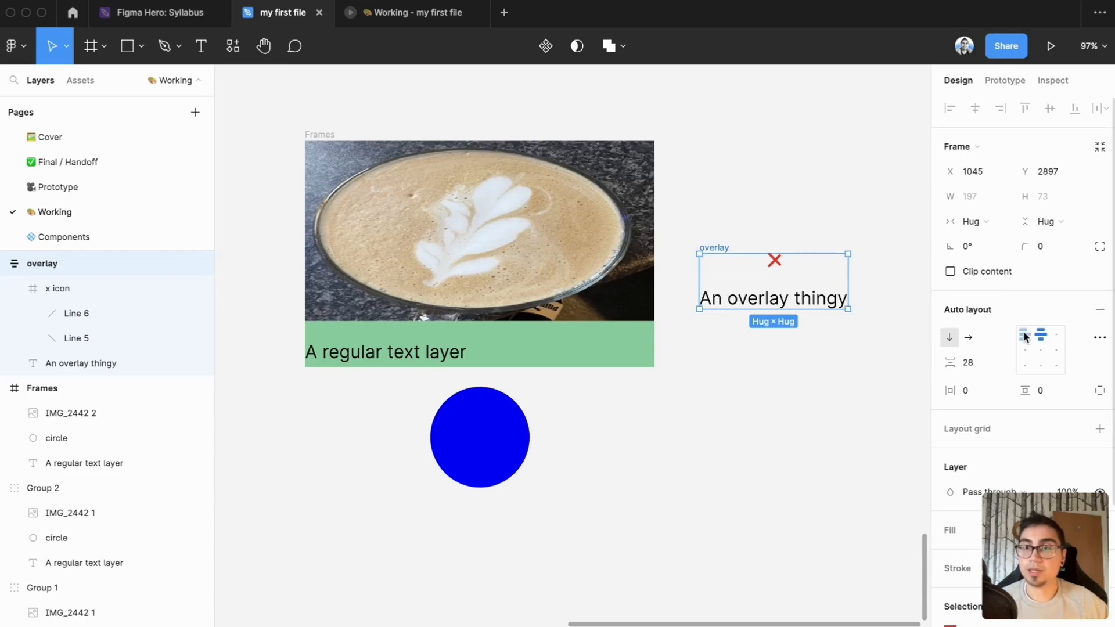
# Align the overlay frame's contents to the top right, with 16 horizontal padding and 12 vertical padding
pyautogui.click(1057, 336)
pyautogui.click(972, 389)
pyautogui.write('12')
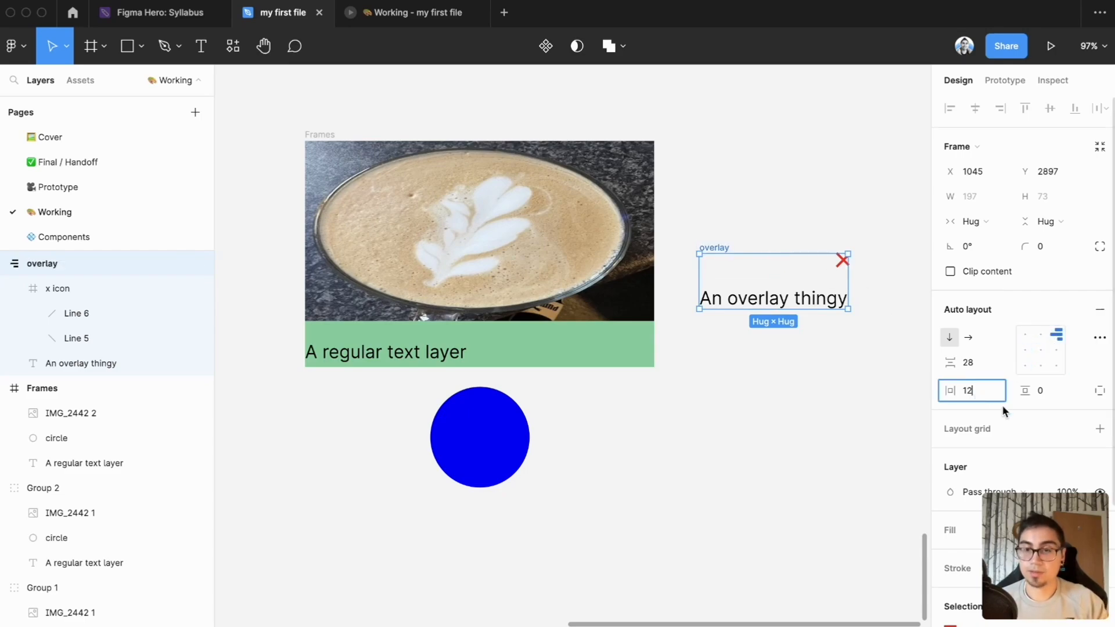
pyautogui.press('BackSpace')
pyautogui.write('6')
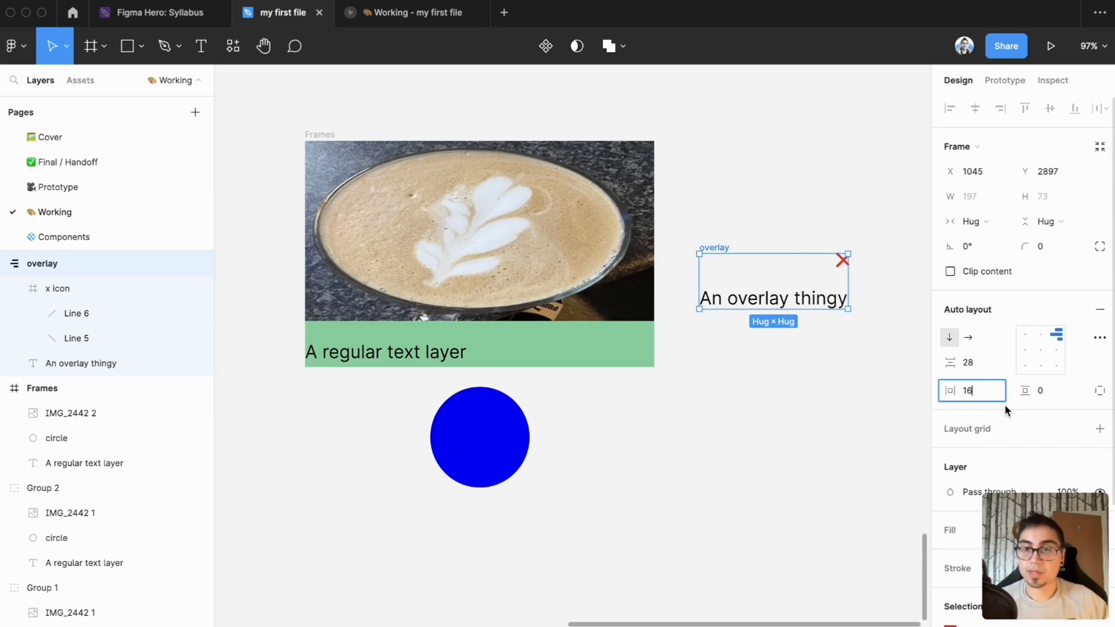
pyautogui.press('Return')
pyautogui.click(1044, 391)
pyautogui.write('12')
pyautogui.press('Return')
# Fill the overlay frame with the Yellow color style from the Figma Default set
pyautogui.scroll(-3, 1054, 453)
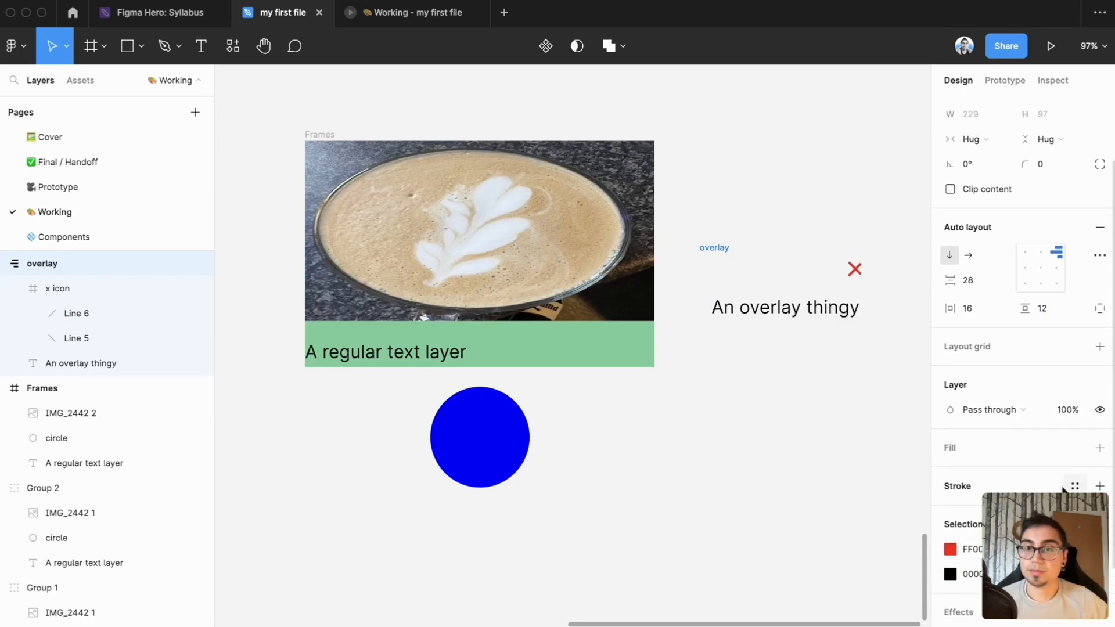
pyautogui.click(1074, 447)
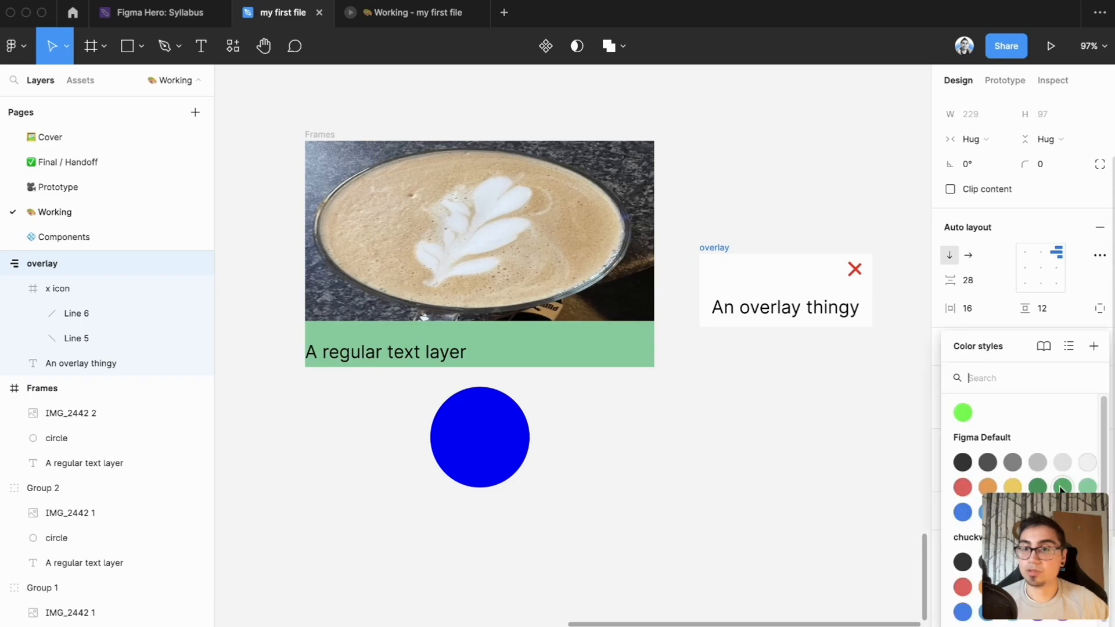
pyautogui.click(1086, 491)
pyautogui.click(1075, 448)
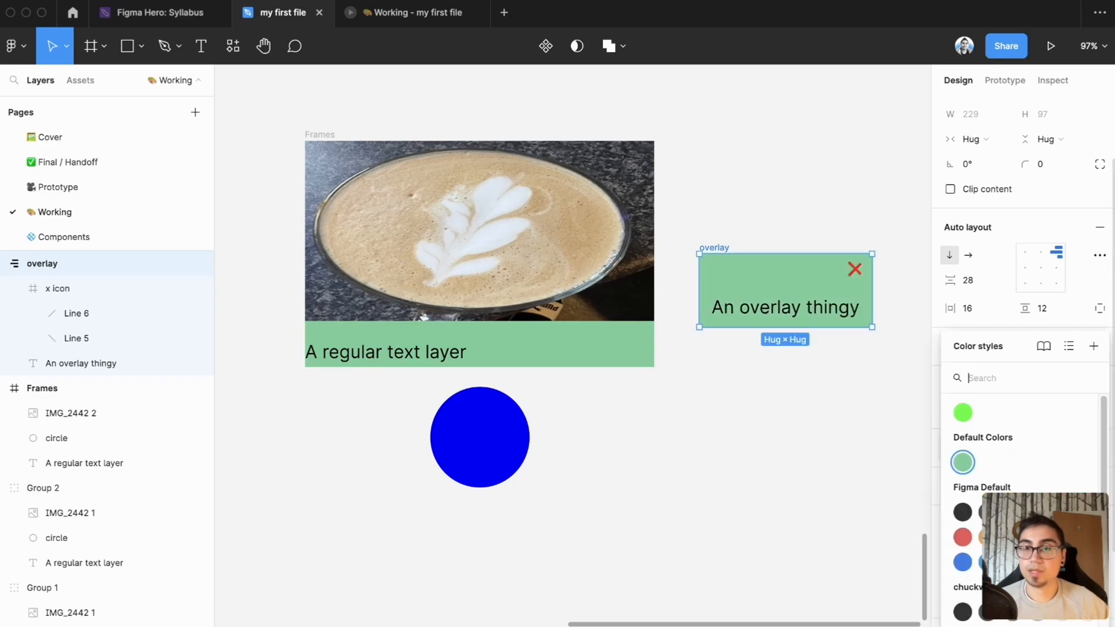
pyautogui.click(1012, 537)
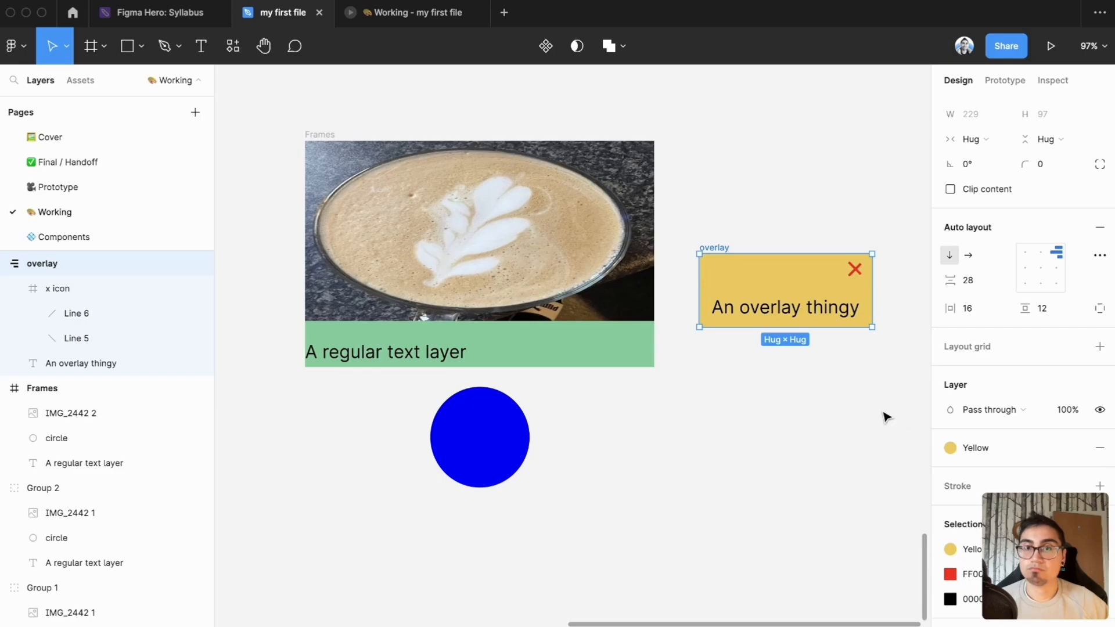
# Set the overlay frame's corner radius to 8
pyautogui.click(1049, 166)
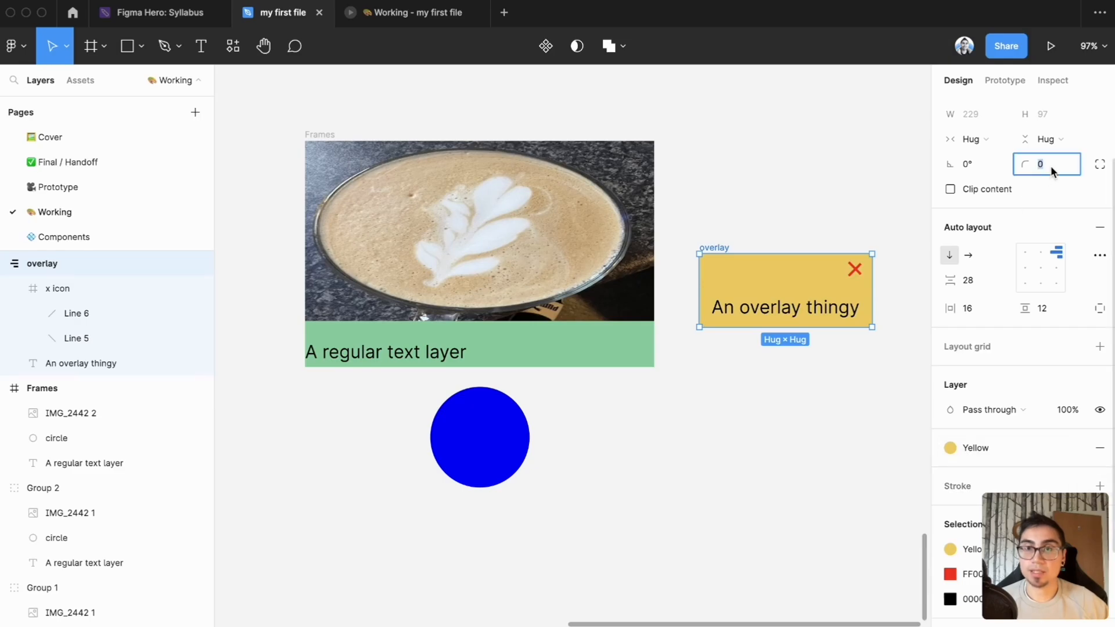
pyautogui.write('8')
pyautogui.click(873, 371)
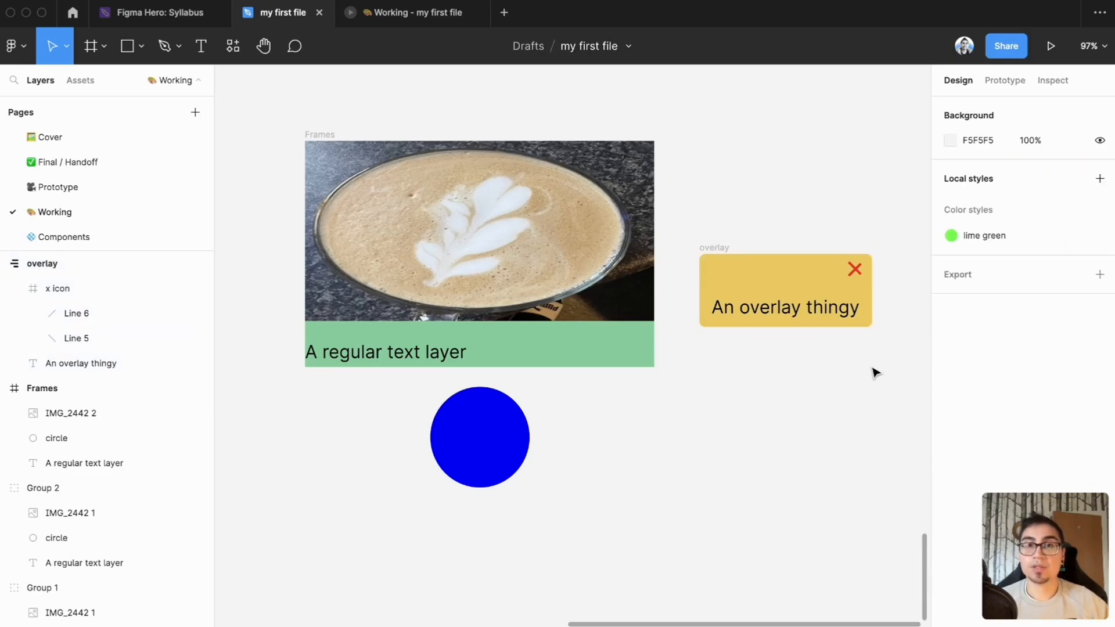
pyautogui.click(715, 248)
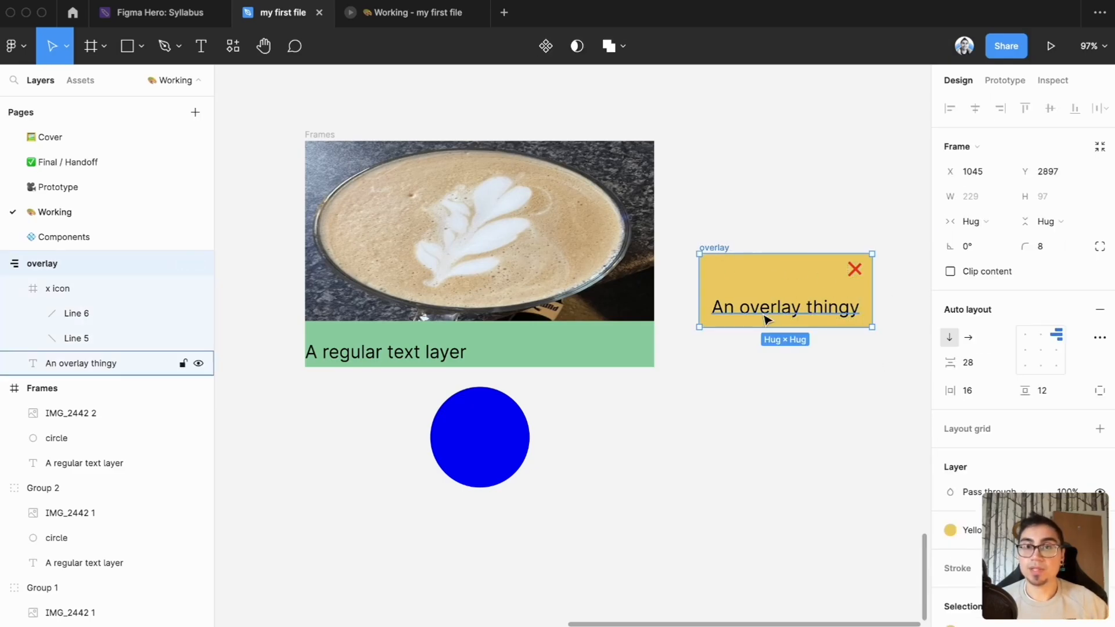
pyautogui.click(710, 418)
# Give the blue circle in the Frames frame an on-click interaction that opens the overlay frame with a background behind it
pyautogui.doubleClick(485, 433)
pyautogui.click(761, 429)
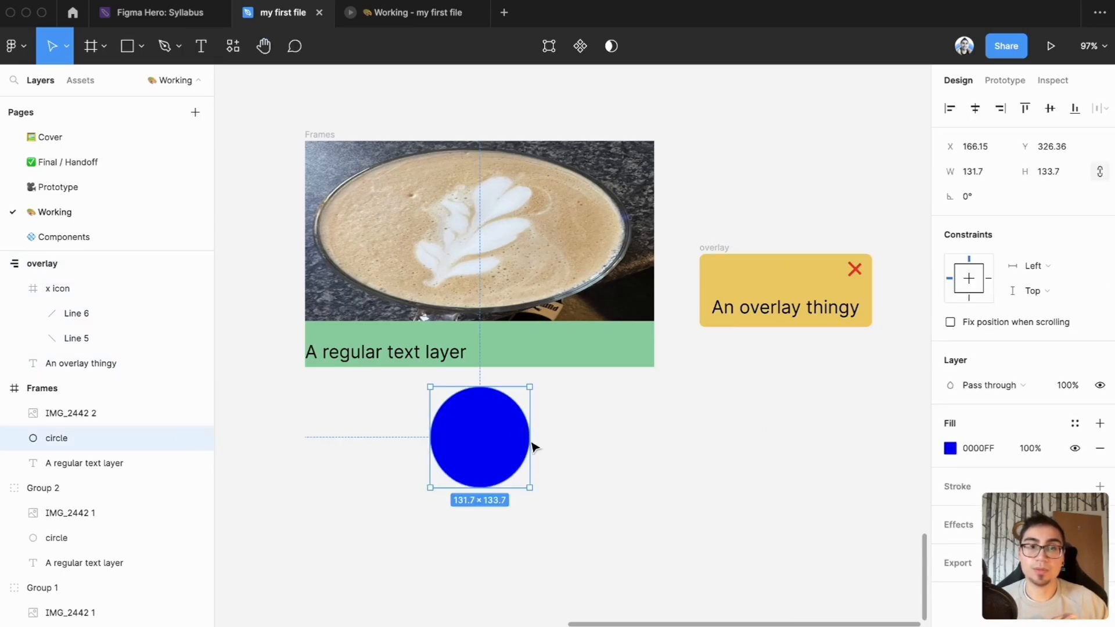
pyautogui.click(1003, 84)
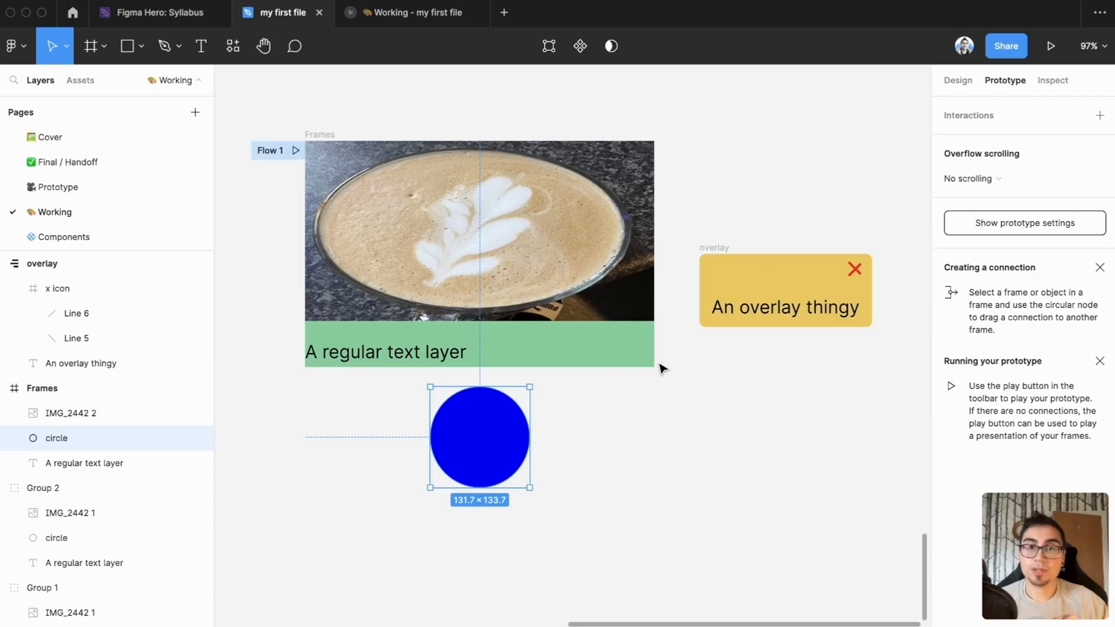
pyautogui.click(1099, 116)
pyautogui.click(1021, 141)
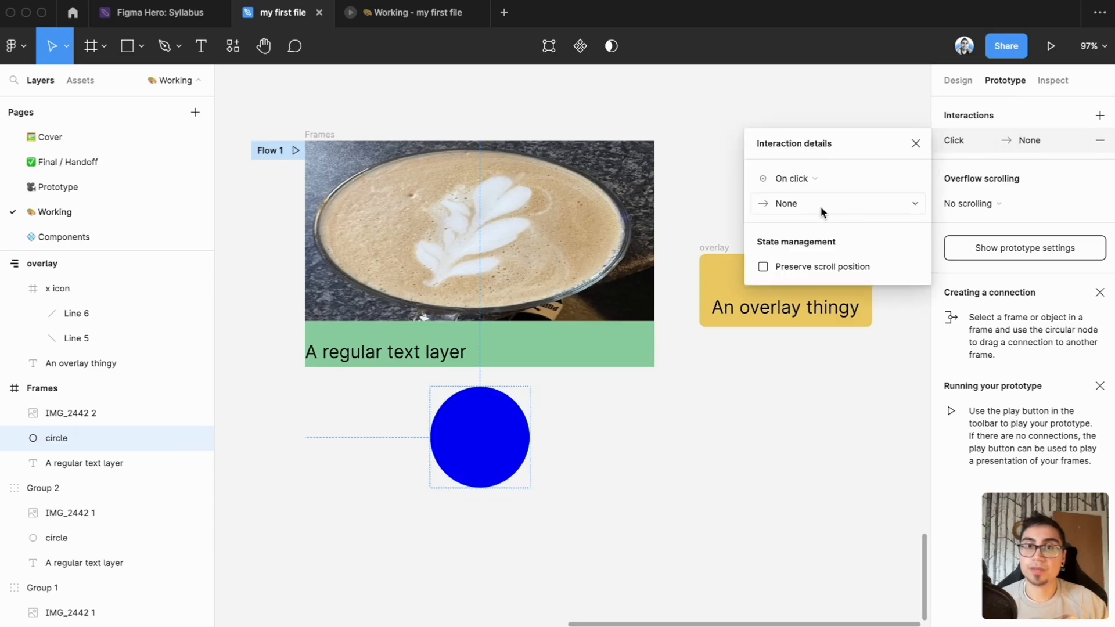
pyautogui.click(798, 202)
pyautogui.click(835, 287)
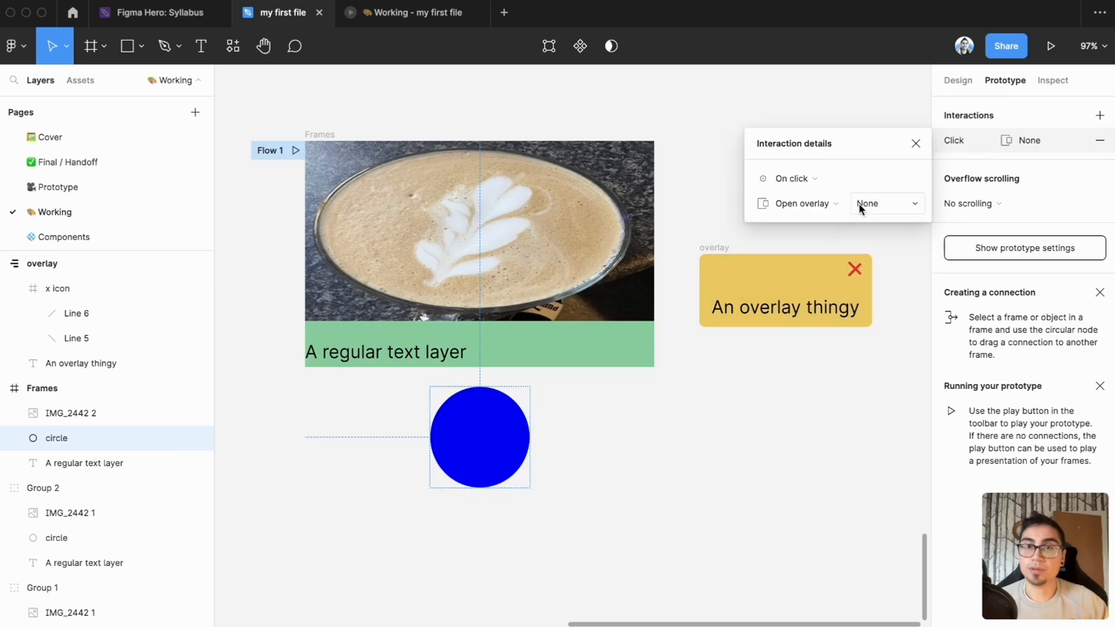
pyautogui.click(880, 203)
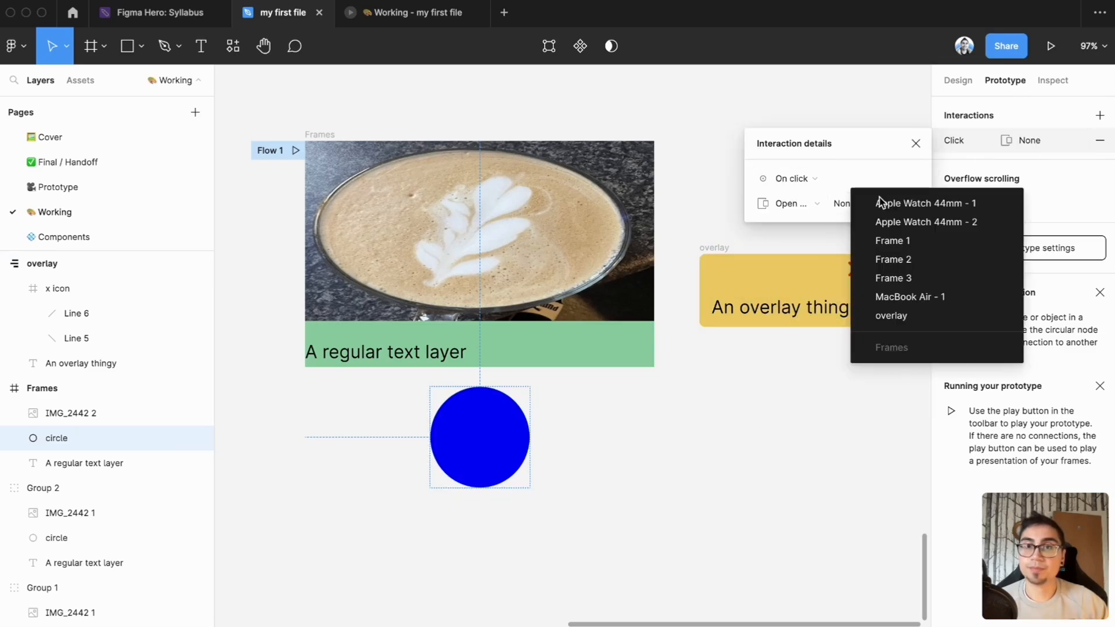
pyautogui.click(903, 325)
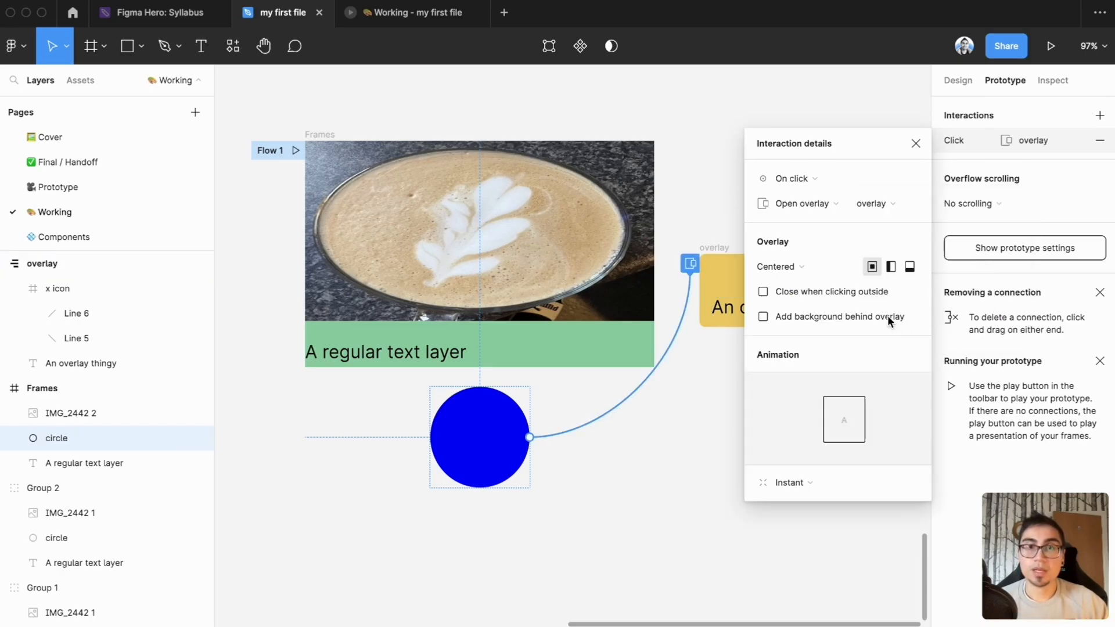
pyautogui.click(780, 316)
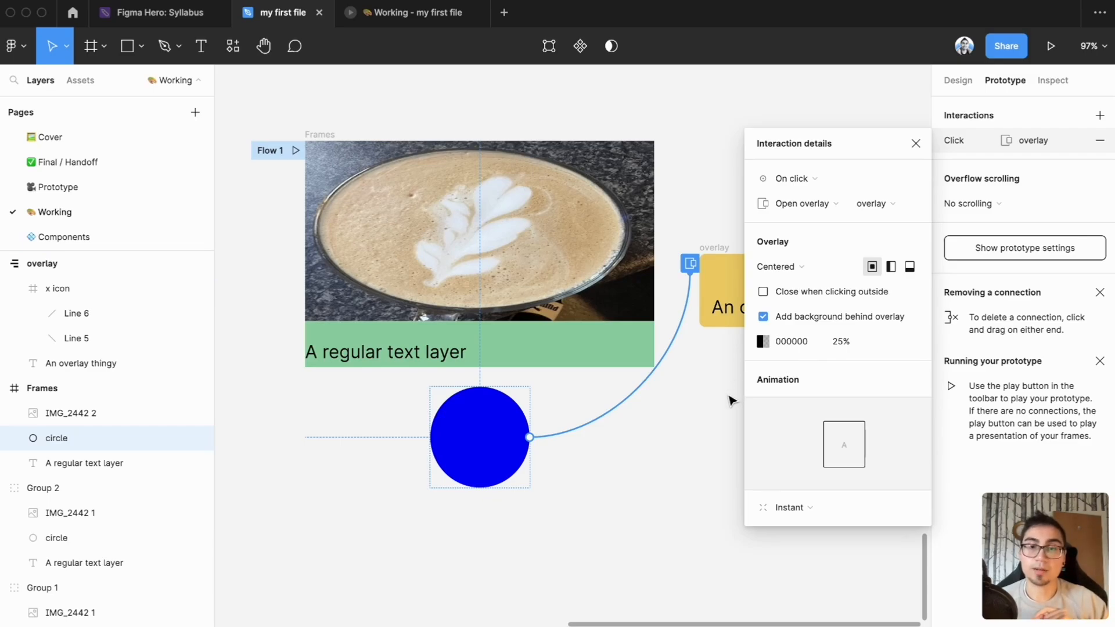
pyautogui.click(697, 456)
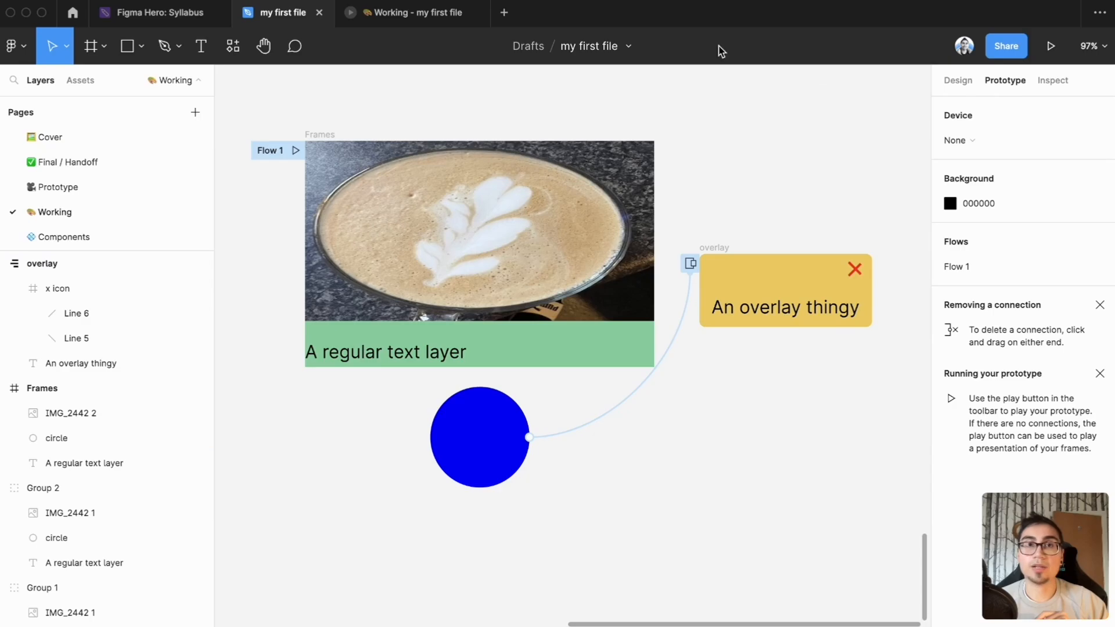
# Play the Flow 1 prototype and test opening the overlay from the blue circle below the text
pyautogui.click(295, 151)
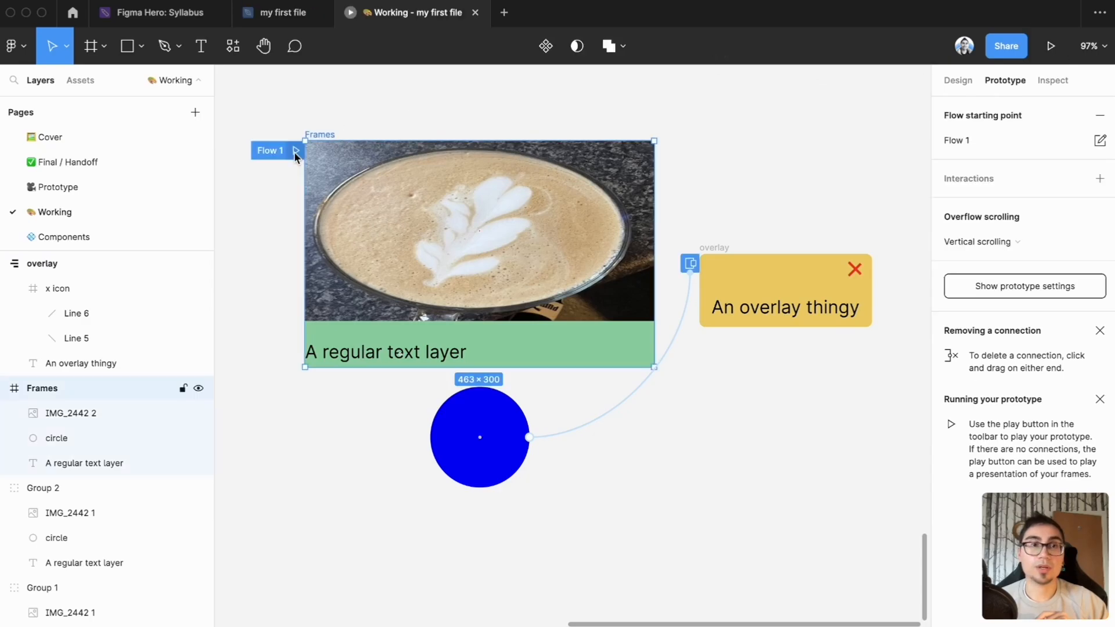
pyautogui.scroll(3, 598, 354)
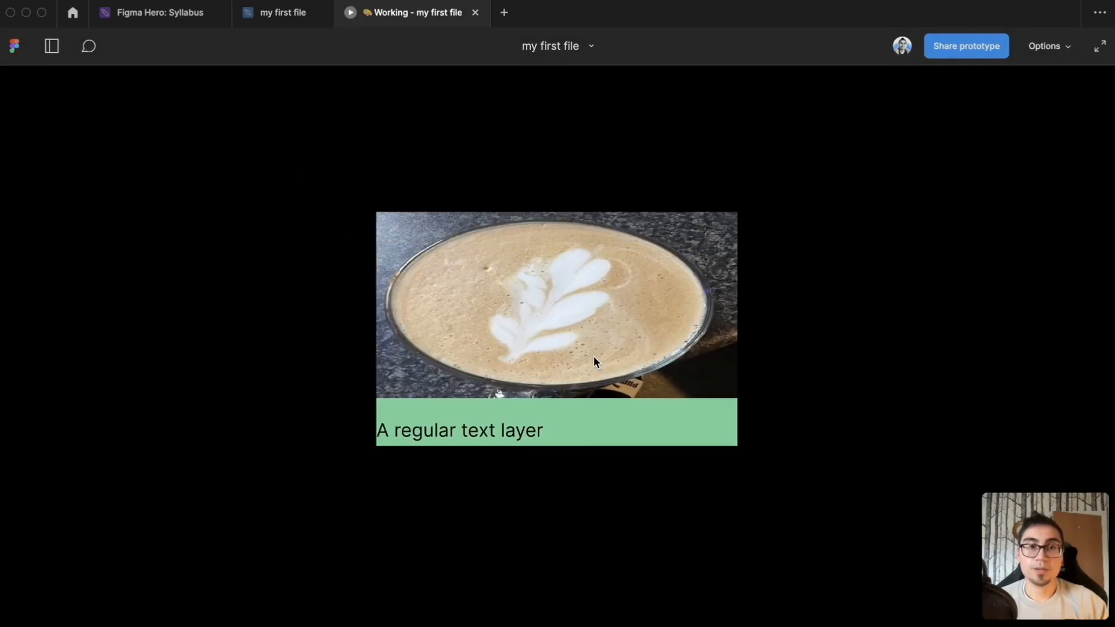
pyautogui.scroll(-3, 593, 357)
pyautogui.scroll(3, 595, 360)
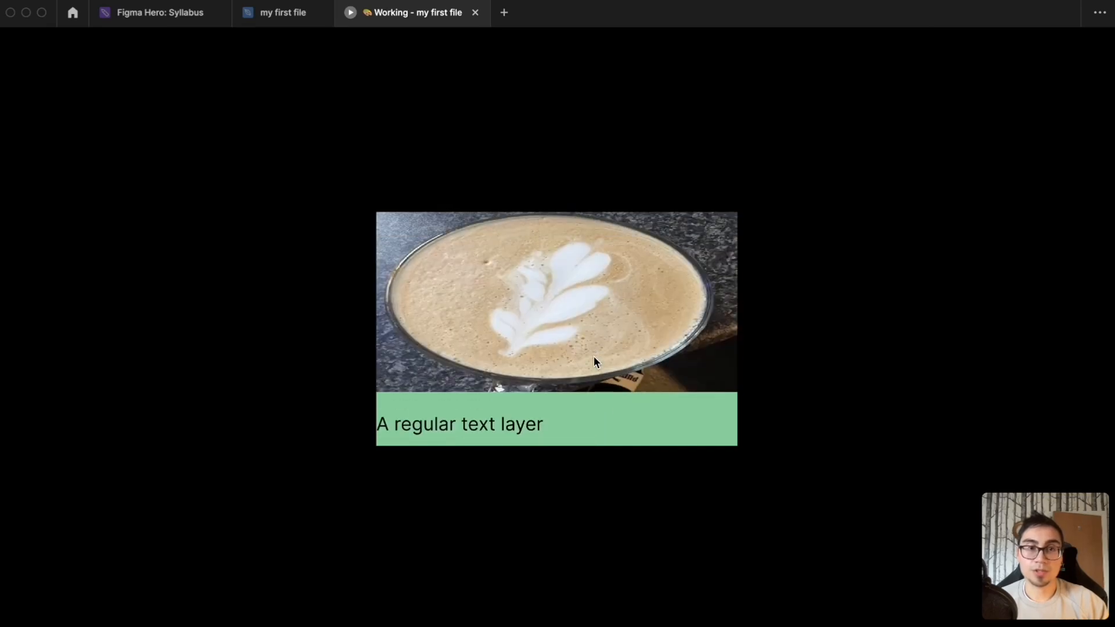
pyautogui.scroll(-3, 596, 362)
pyautogui.click(575, 397)
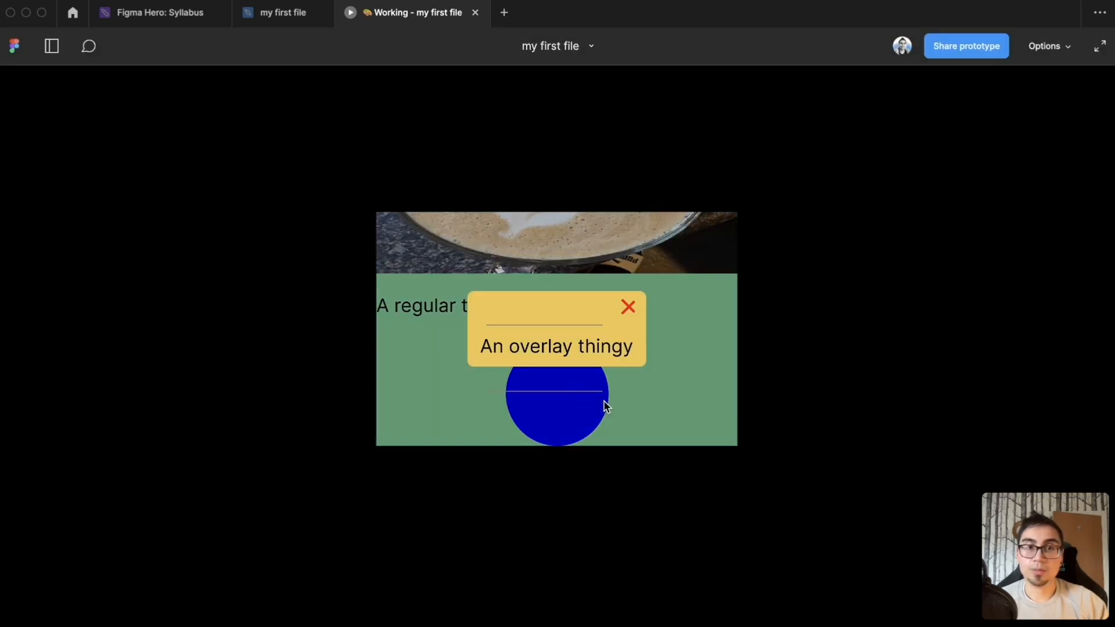